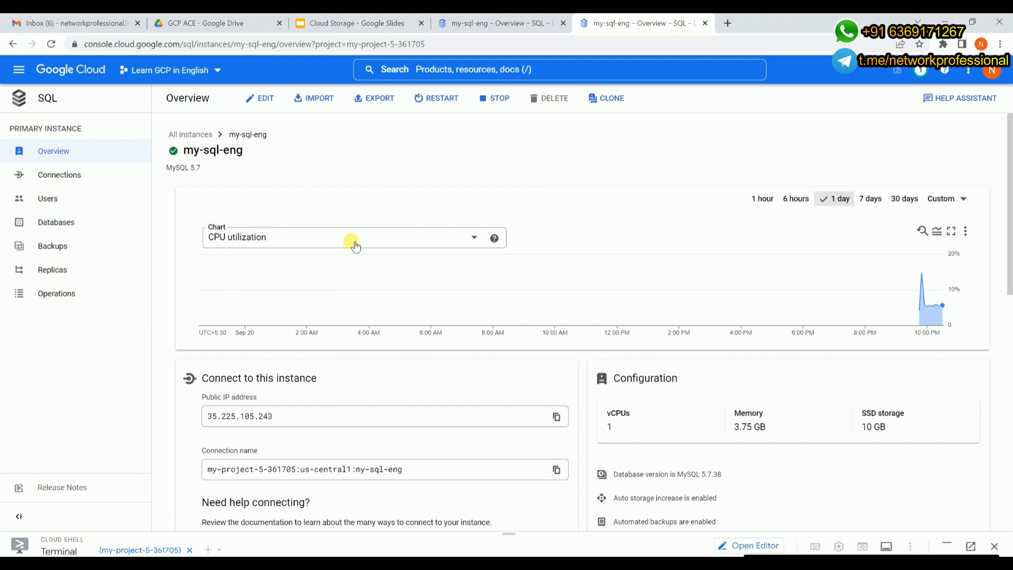
Step: Show the MySQL queries chart for my-sql-eng and zoom in on the 9:03 PM to 10:57 PM period
{"action": "mouse_move", "coordinate": [927, 315]}
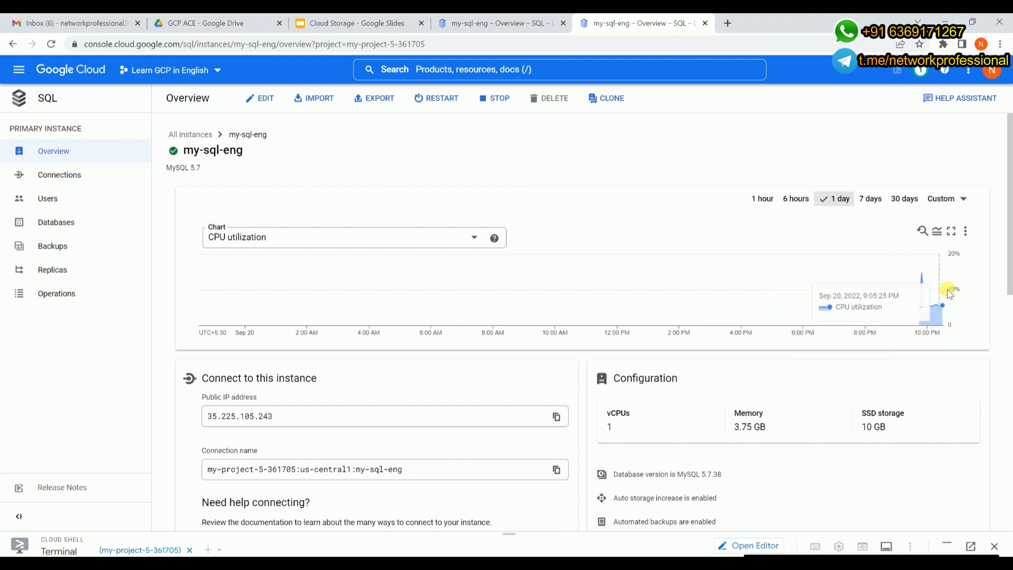
{"action": "left_click", "coordinate": [426, 239]}
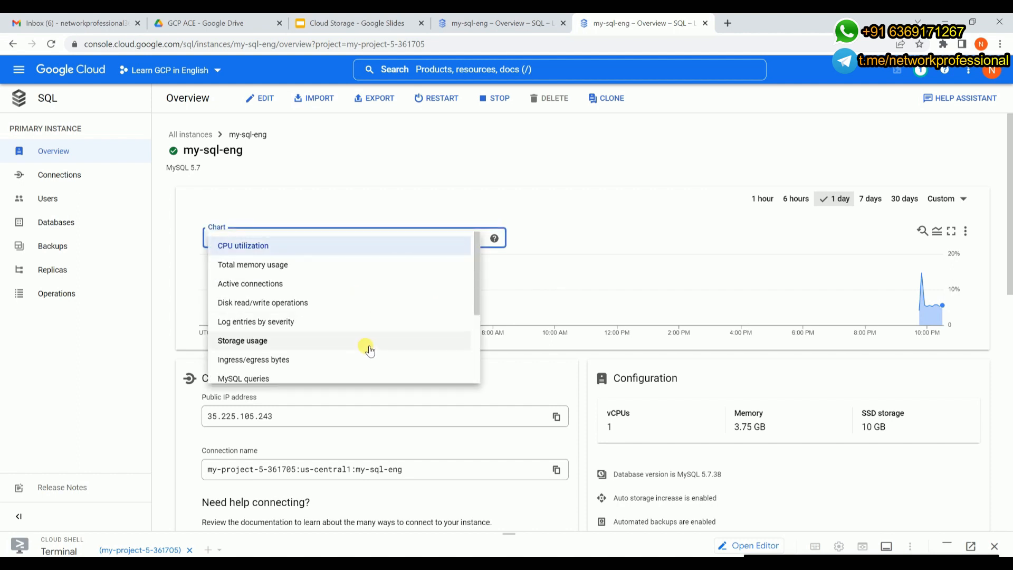
{"action": "scroll", "coordinate": [367, 345], "scroll_direction": "down", "scroll_amount": 1}
{"action": "left_click", "coordinate": [352, 345]}
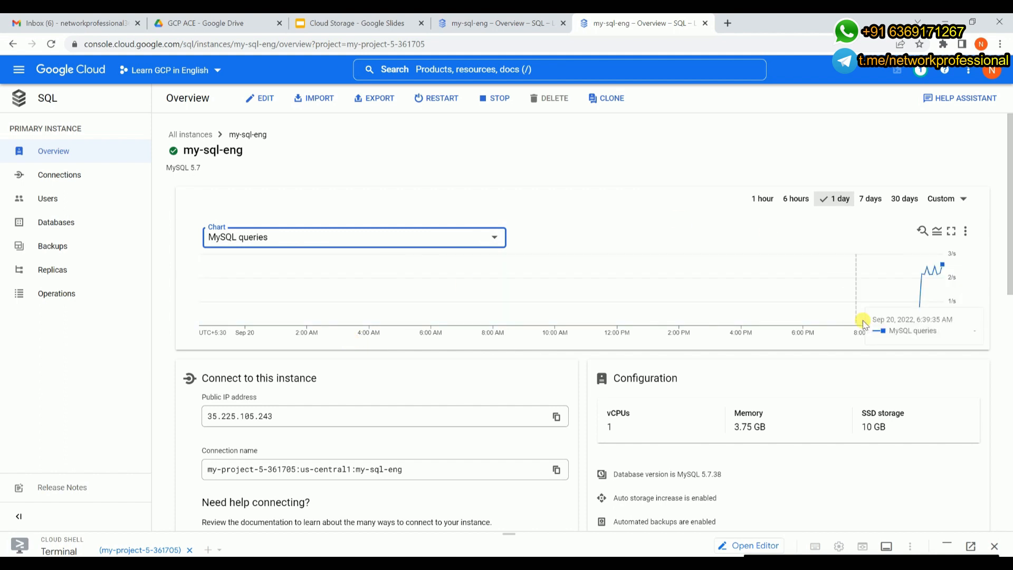
{"action": "left_click", "coordinate": [898, 268]}
{"action": "left_click_drag", "start_coordinate": [899, 268], "coordinate": [956, 301]}
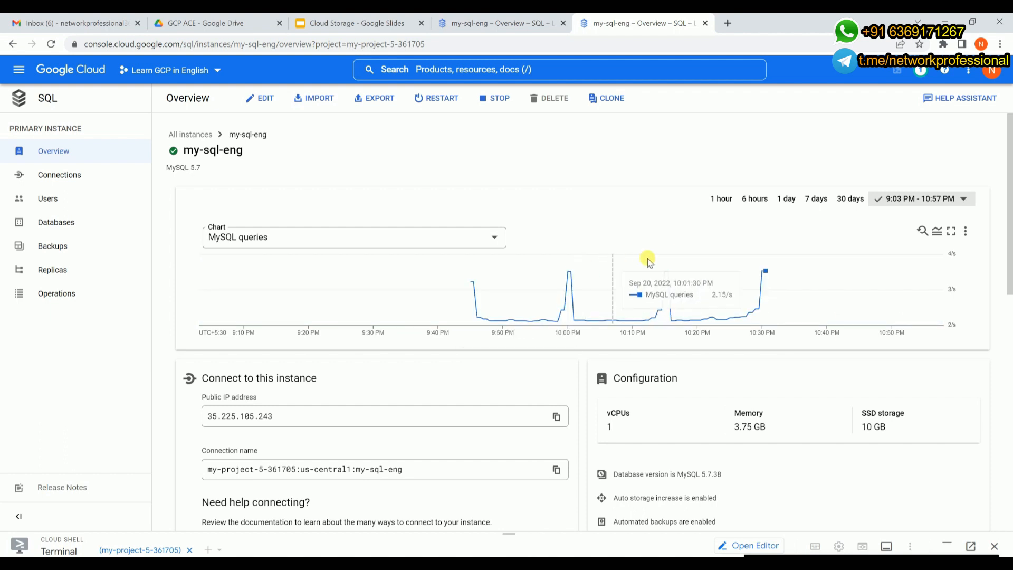
Step: Look through the available monitoring metrics and display CPU utilization in the instance chart
{"action": "left_click", "coordinate": [426, 244]}
{"action": "scroll", "coordinate": [397, 324], "scroll_direction": "down", "scroll_amount": 3}
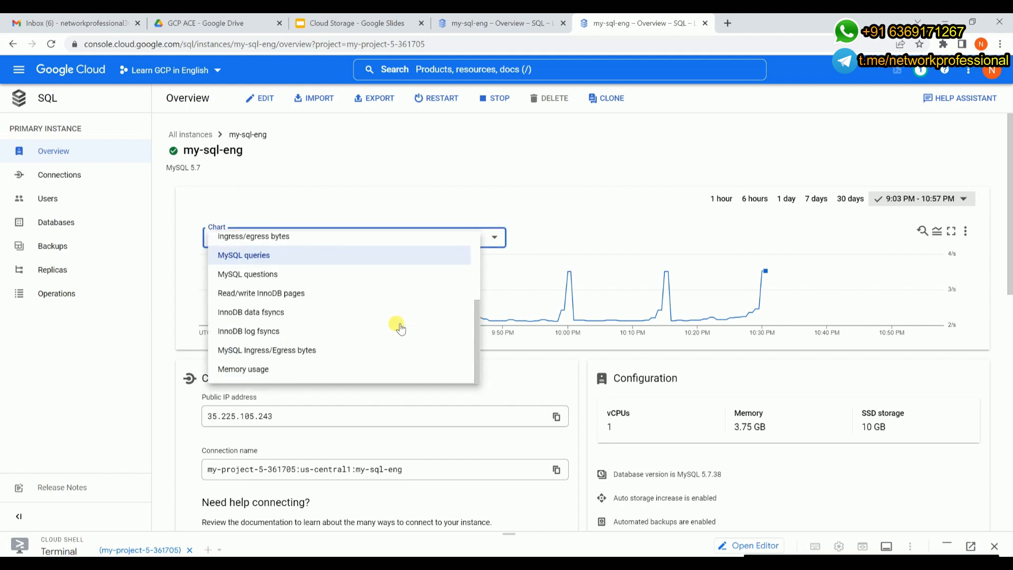
{"action": "scroll", "coordinate": [399, 328], "scroll_direction": "up", "scroll_amount": 3}
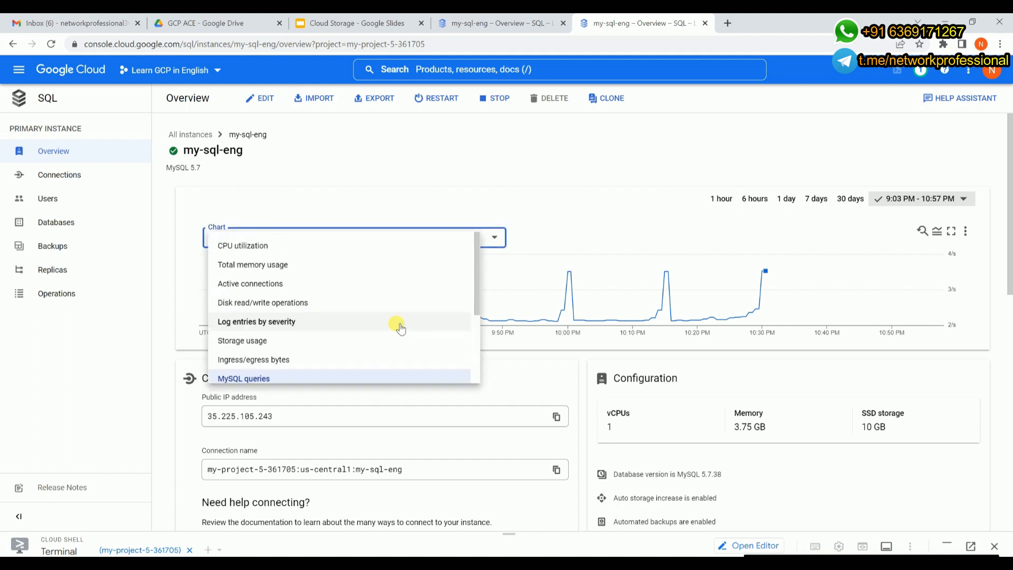
{"action": "left_click", "coordinate": [283, 246]}
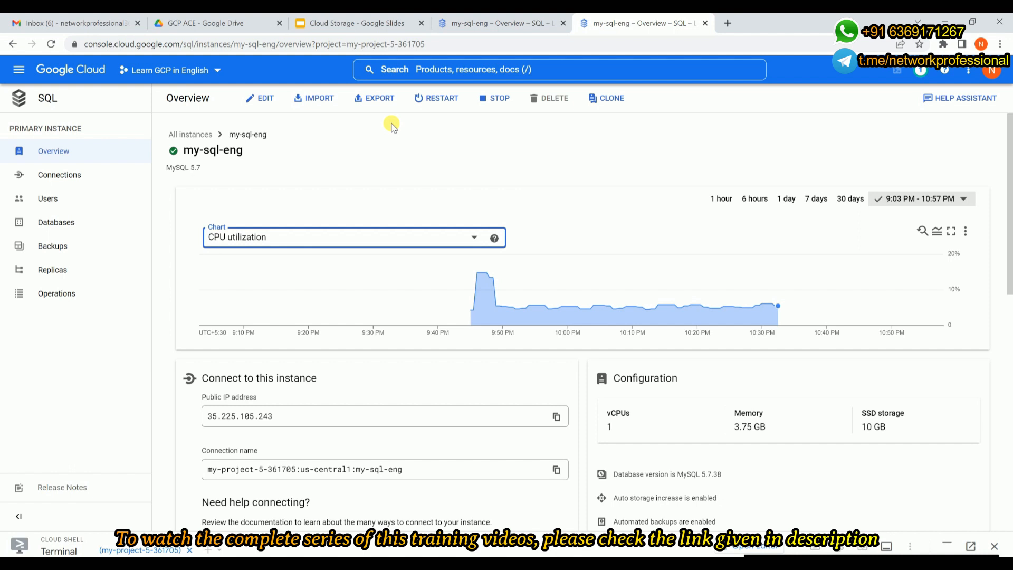
Step: Begin a Cloud Storage export of the instance in SQL format, limited to the classroom_1 database
{"action": "left_click", "coordinate": [372, 102]}
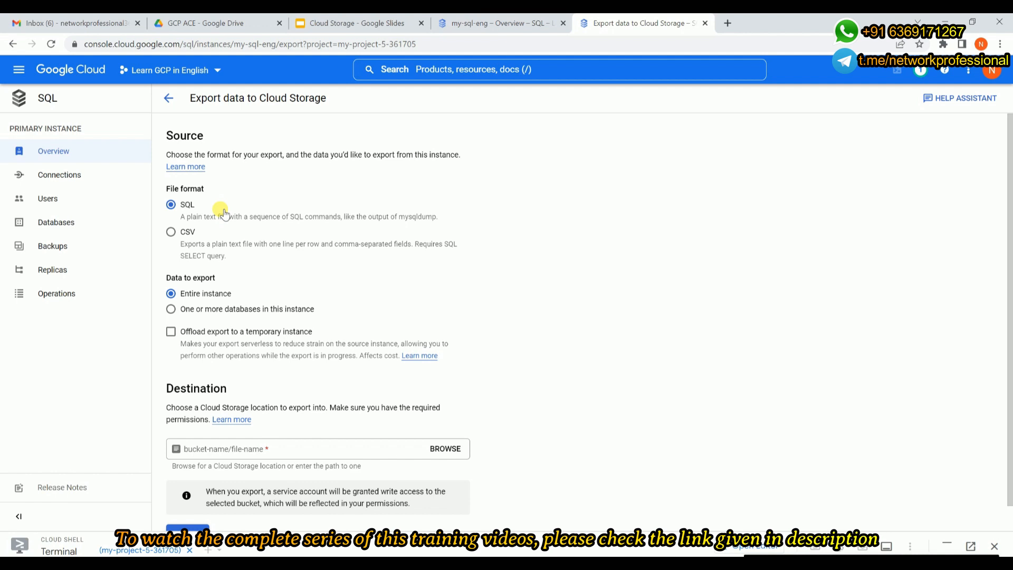
{"action": "scroll", "coordinate": [225, 214], "scroll_direction": "down", "scroll_amount": 1}
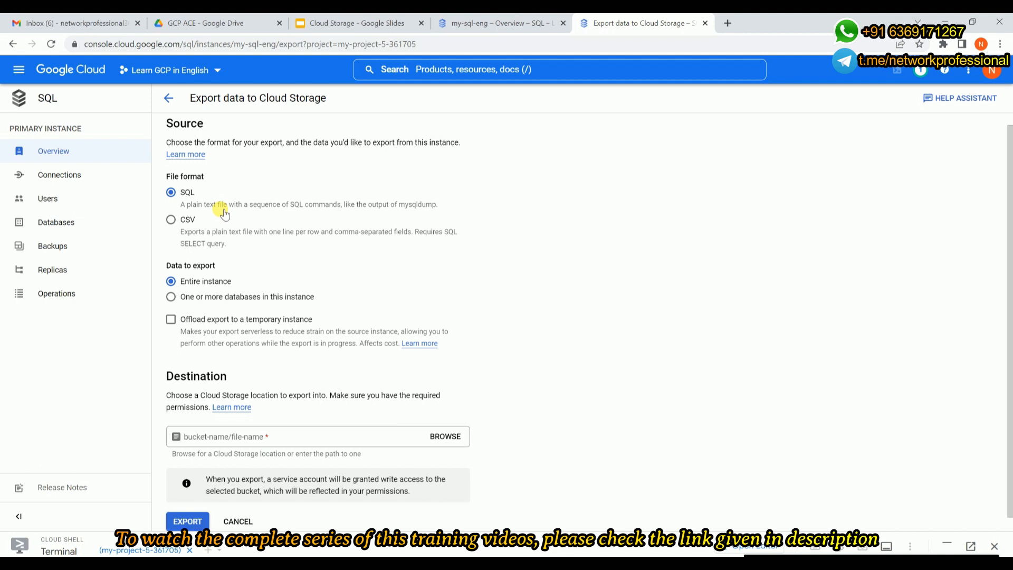
{"action": "left_click", "coordinate": [192, 298]}
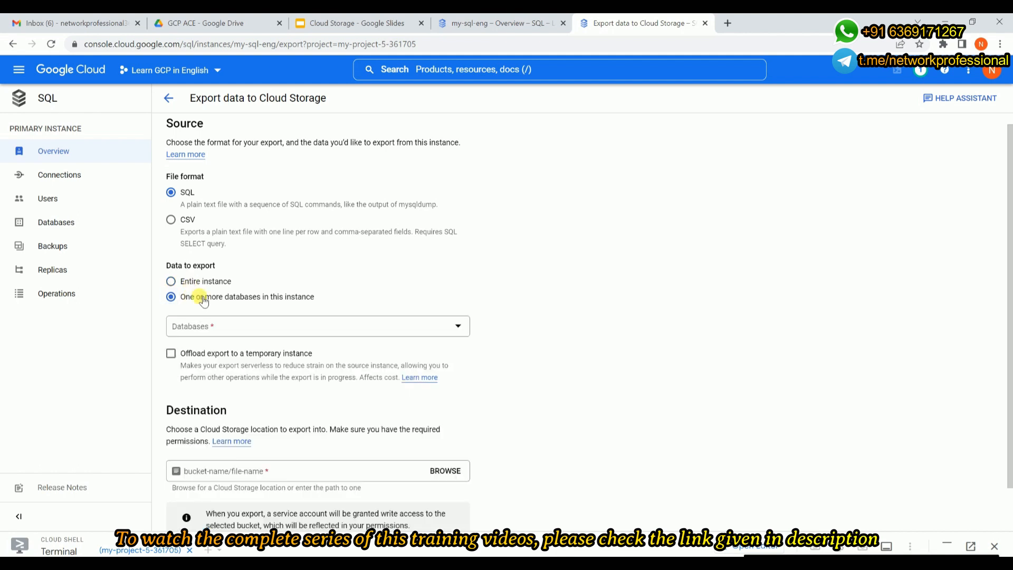
{"action": "left_click", "coordinate": [245, 328]}
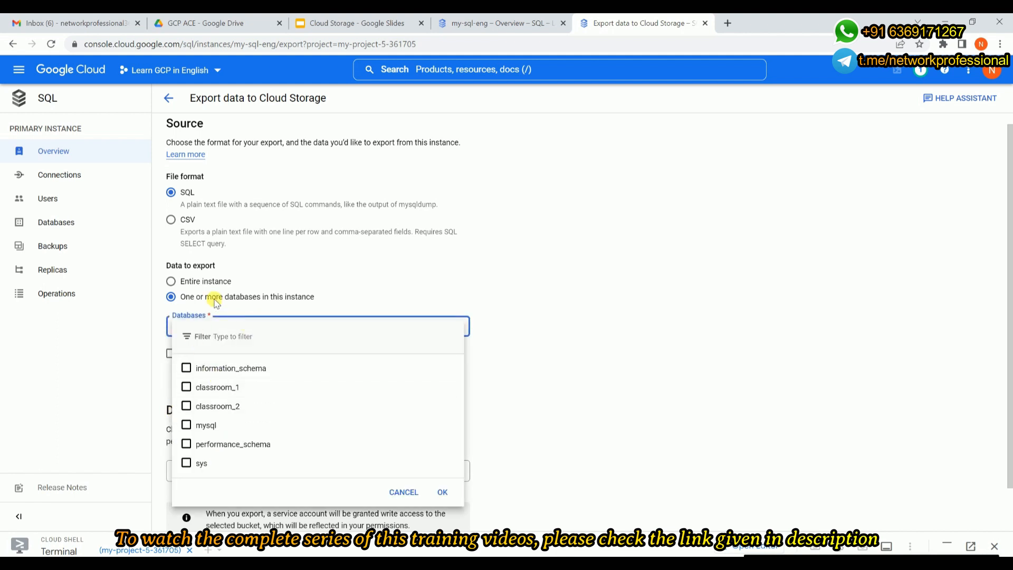
{"action": "left_click", "coordinate": [187, 387]}
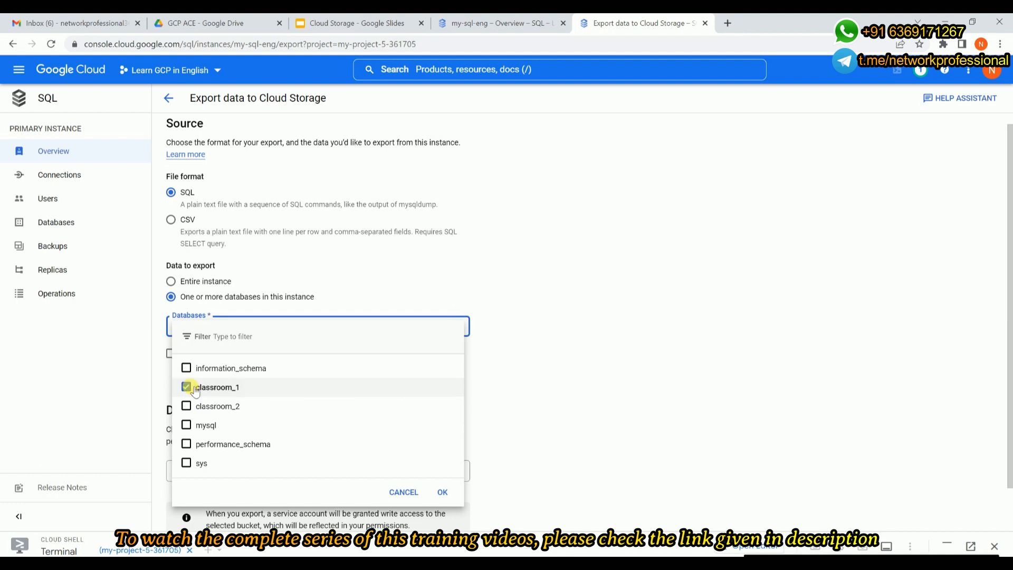
{"action": "left_click", "coordinate": [274, 389]}
{"action": "left_click", "coordinate": [275, 389]}
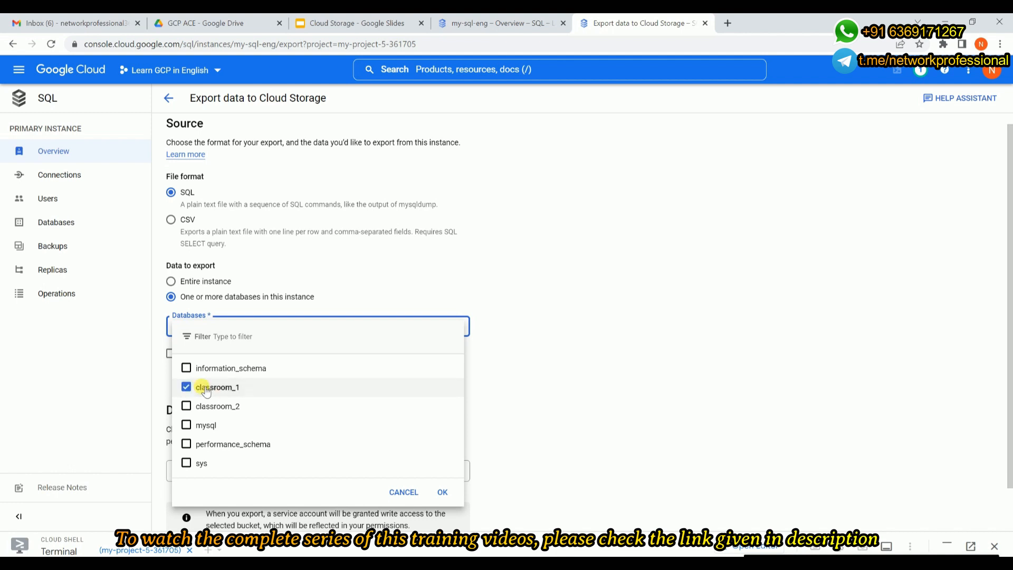
{"action": "left_click", "coordinate": [442, 492]}
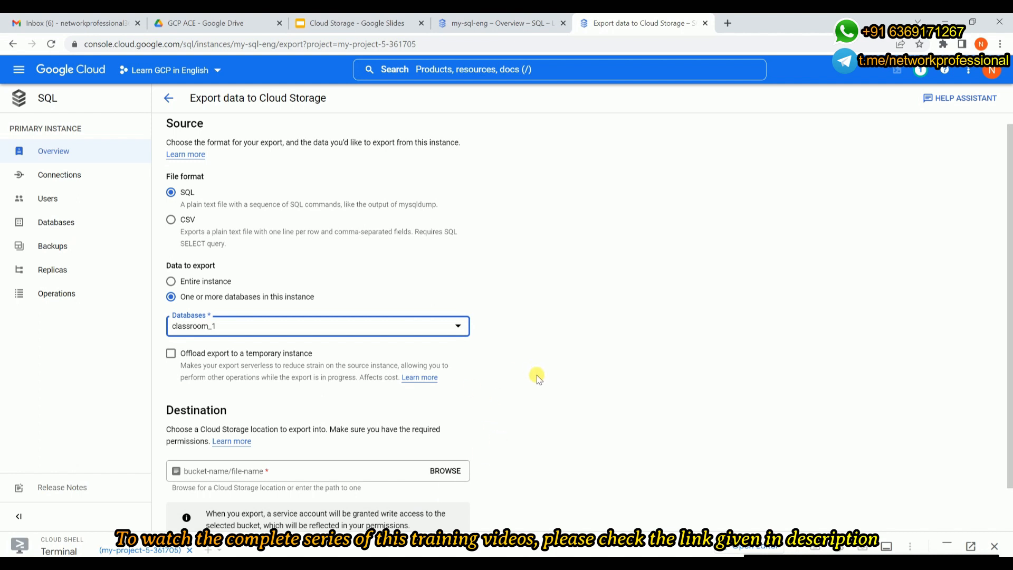
Step: Start a new bucket for the export destination and name it my-sql-eng-bucket
{"action": "scroll", "coordinate": [536, 375], "scroll_direction": "down", "scroll_amount": 2}
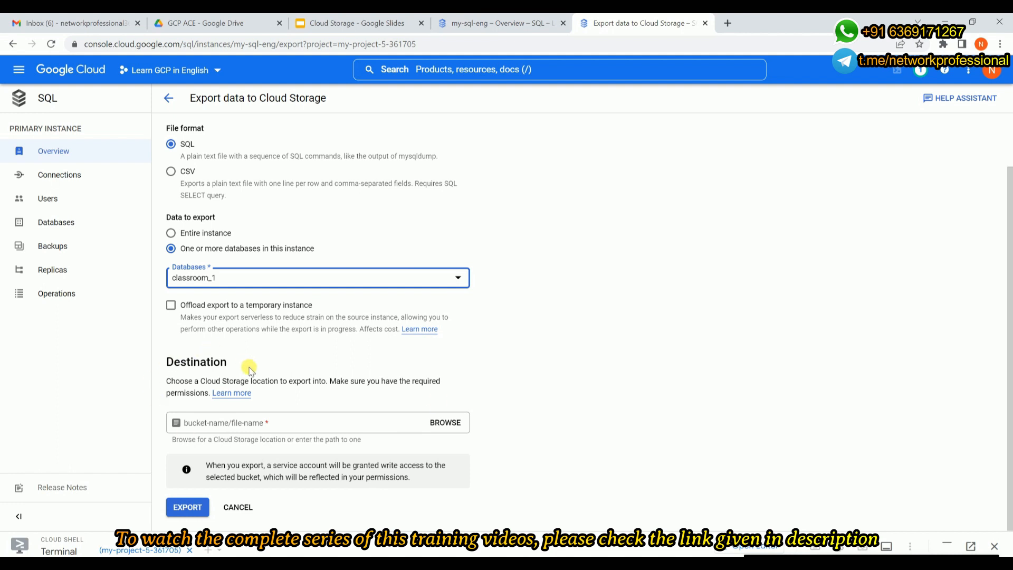
{"action": "left_click", "coordinate": [440, 427]}
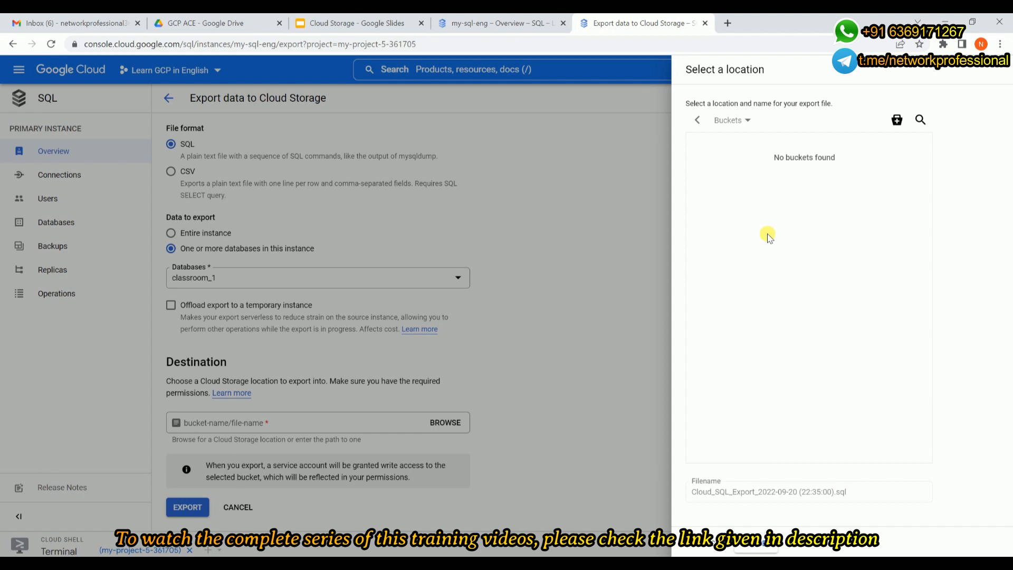
{"action": "left_click", "coordinate": [897, 120]}
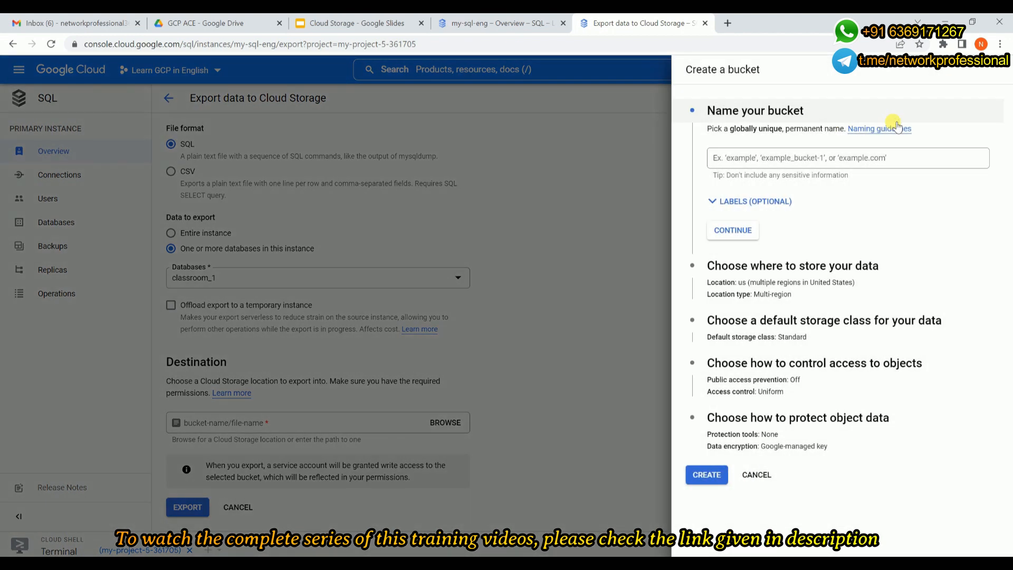
{"action": "left_click", "coordinate": [941, 156]}
{"action": "type", "text": "my"}
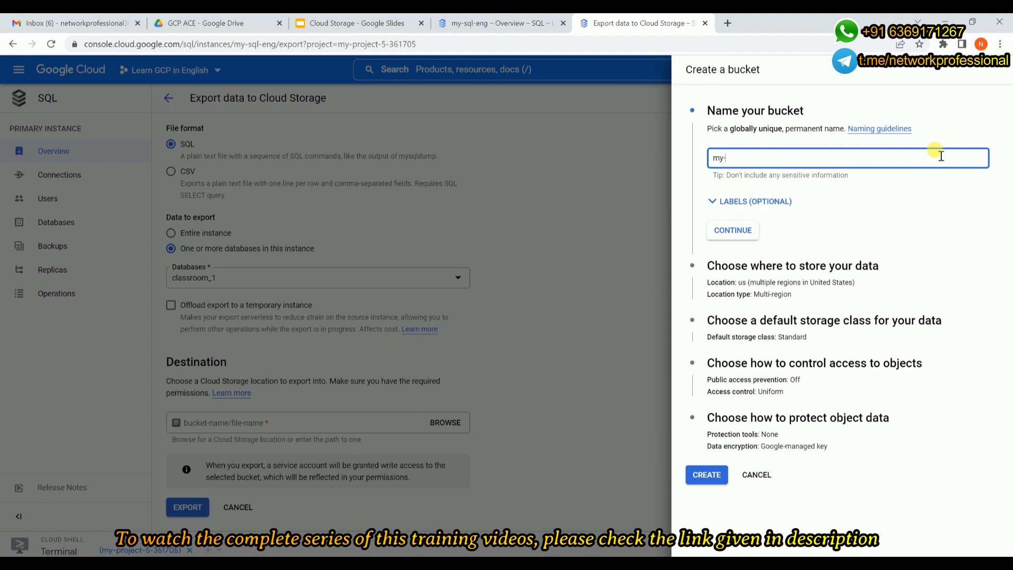
{"action": "type", "text": "-sql-eng-bucket"}
{"action": "left_click", "coordinate": [936, 209]}
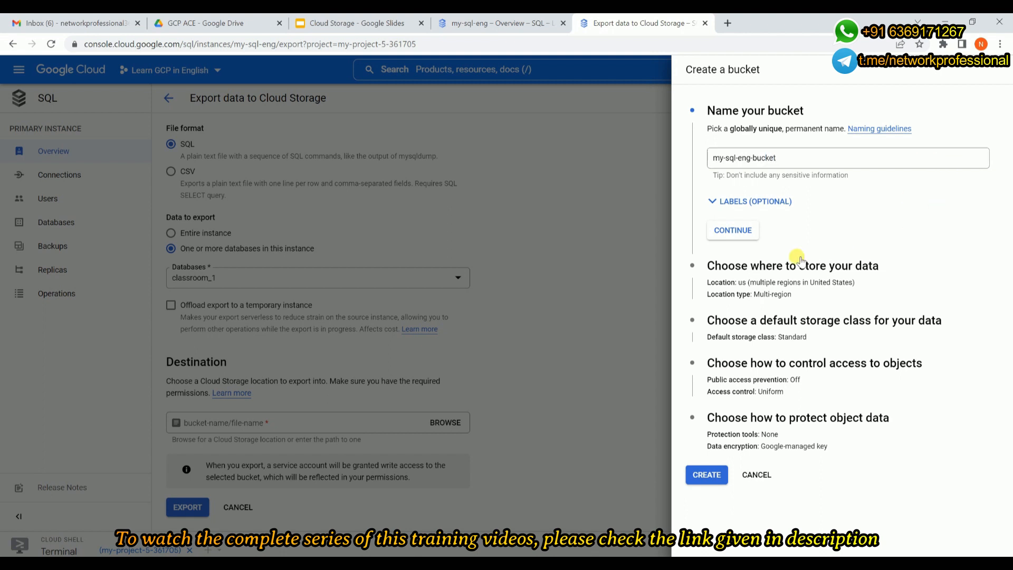
{"action": "left_click", "coordinate": [737, 232]}
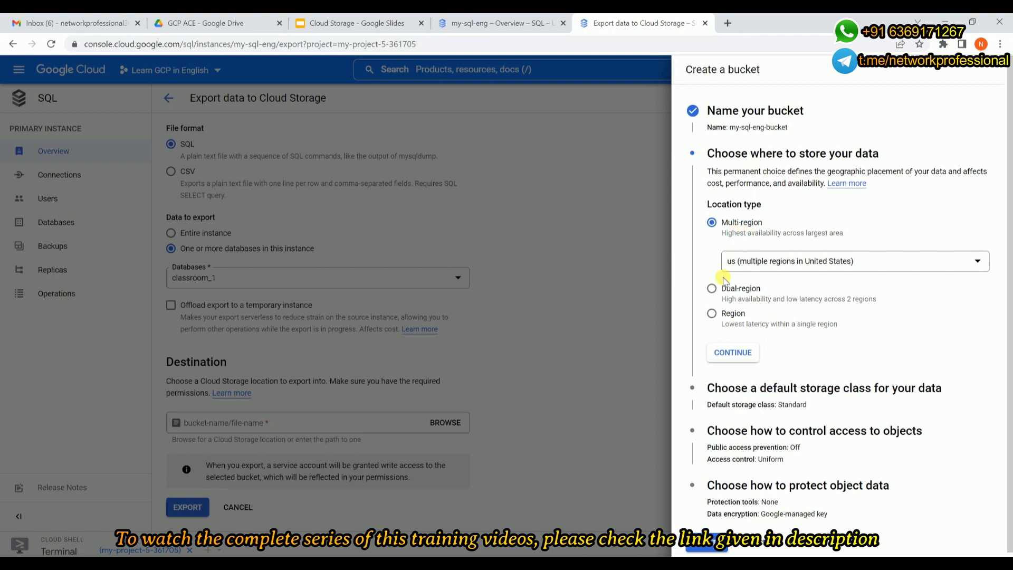
Step: Create the bucket in the single region us-east1 with Standard storage and Uniform access, and select it as the export destination
{"action": "left_click", "coordinate": [732, 314]}
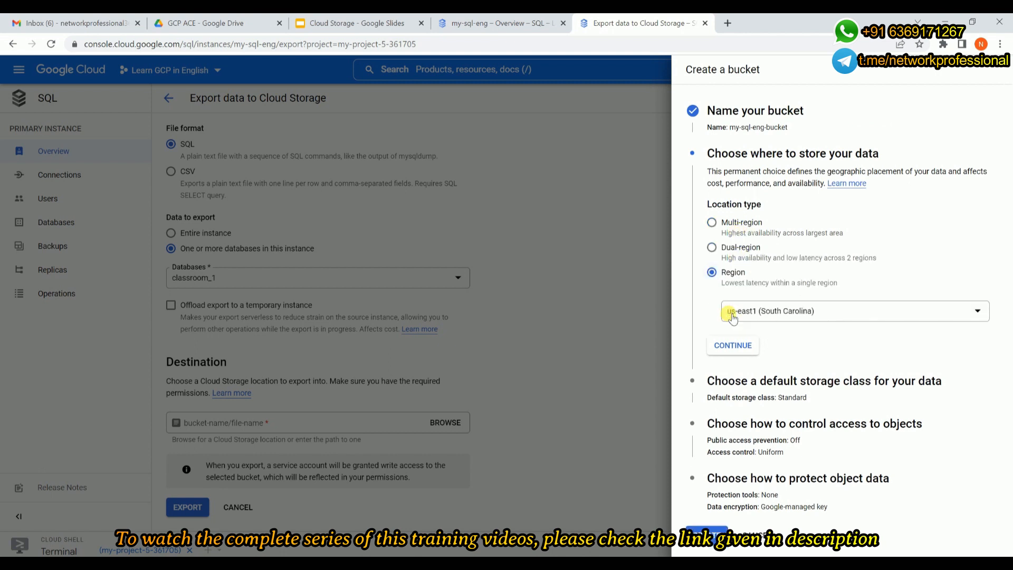
{"action": "left_click", "coordinate": [753, 387]}
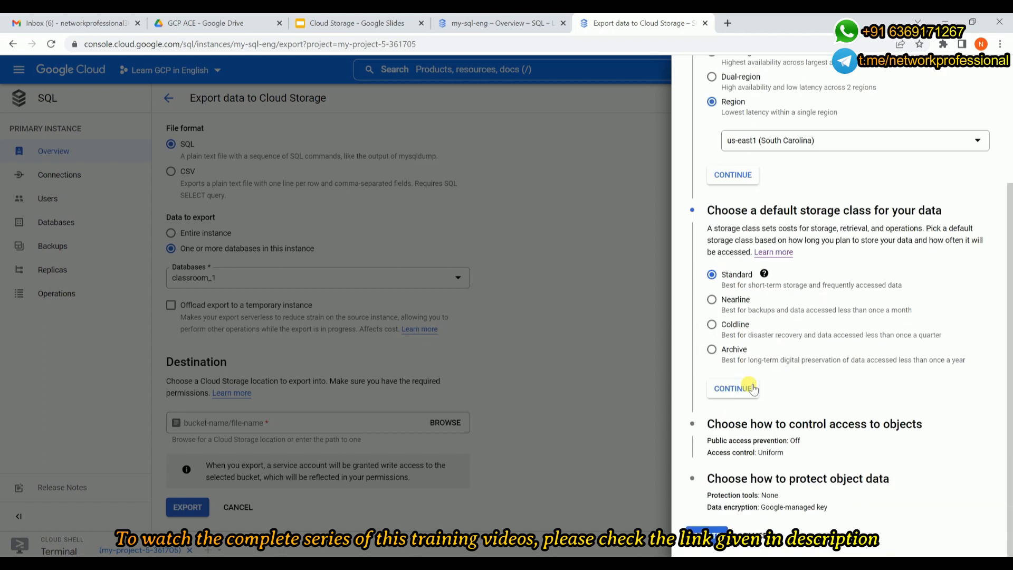
{"action": "left_click", "coordinate": [740, 428]}
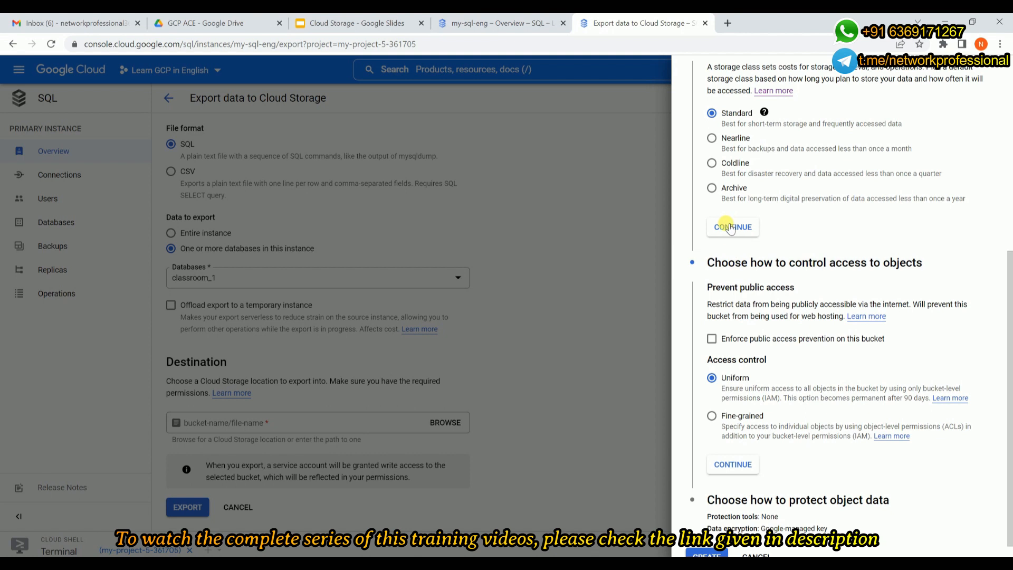
{"action": "left_click", "coordinate": [730, 226]}
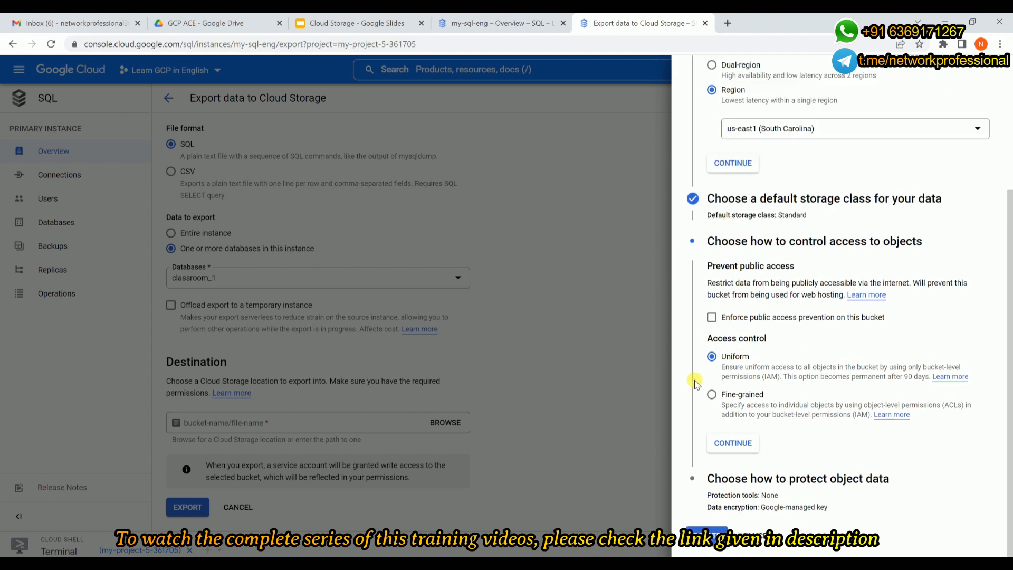
{"action": "left_click", "coordinate": [741, 445]}
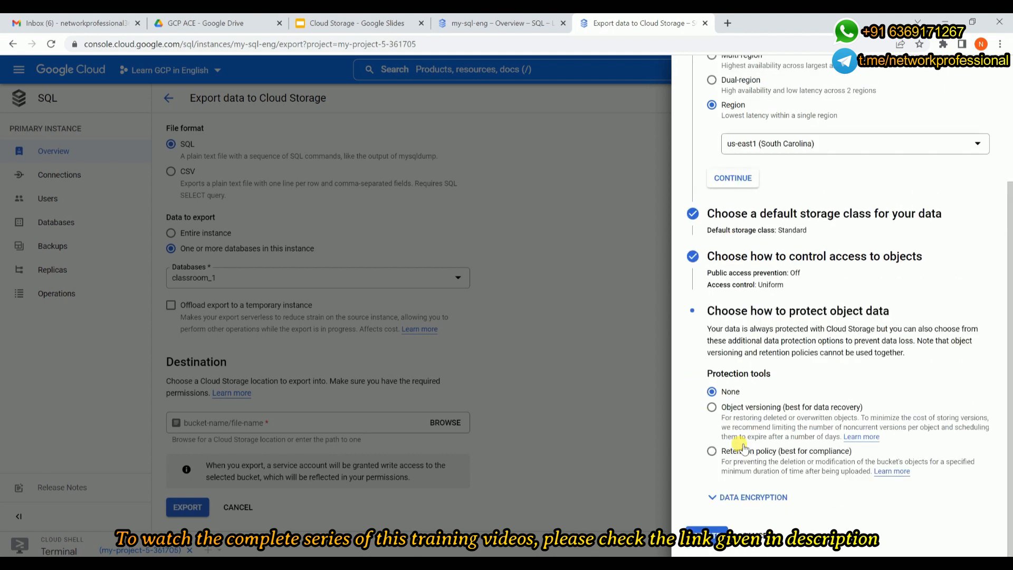
{"action": "left_click", "coordinate": [707, 547]}
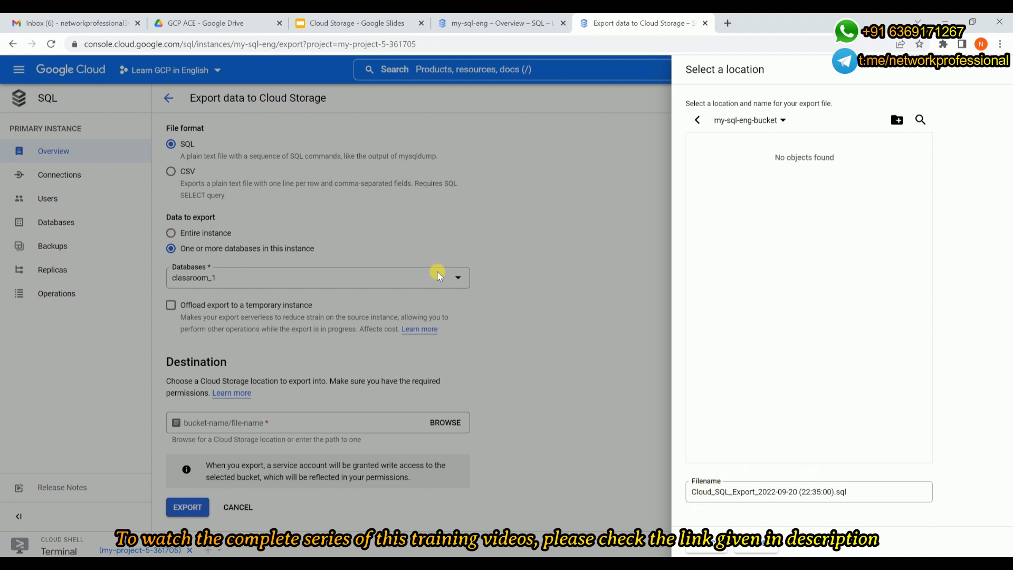
{"action": "left_click", "coordinate": [698, 547]}
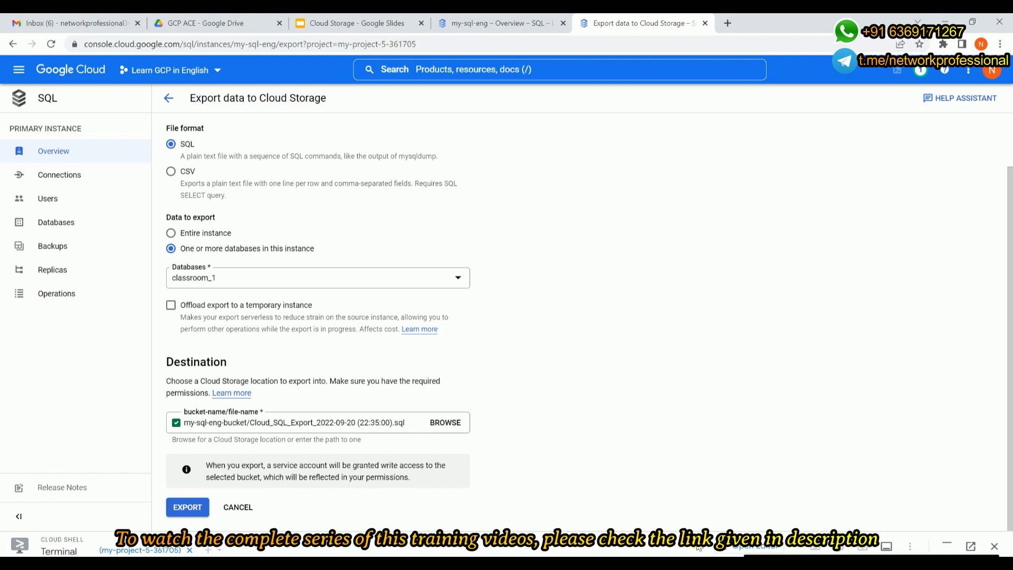
Step: Duplicate the export page, find the Cloud Storage buckets there, and examine the objects in my-sql-eng-bucket
{"action": "right_click", "coordinate": [658, 21]}
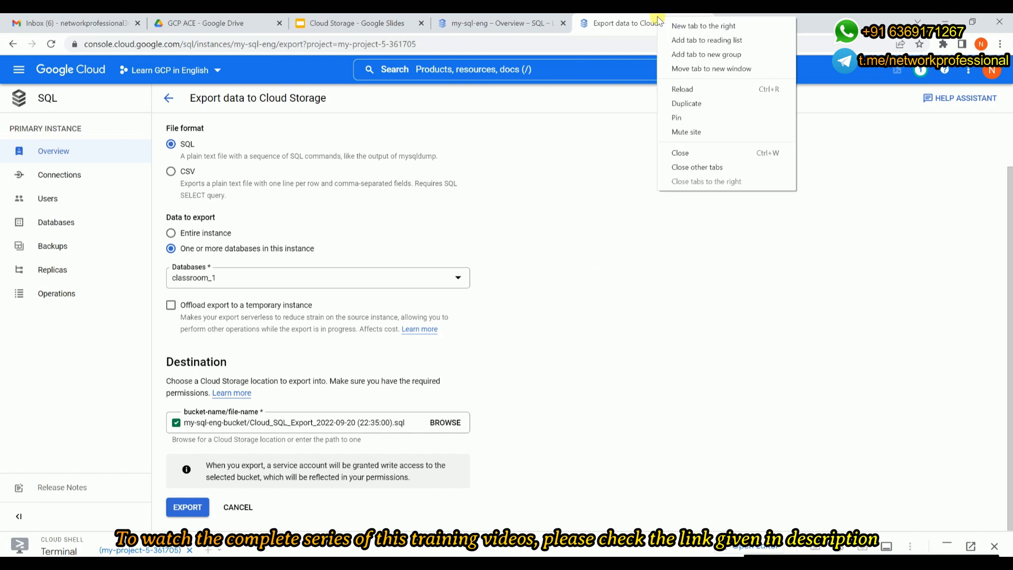
{"action": "left_click", "coordinate": [691, 103]}
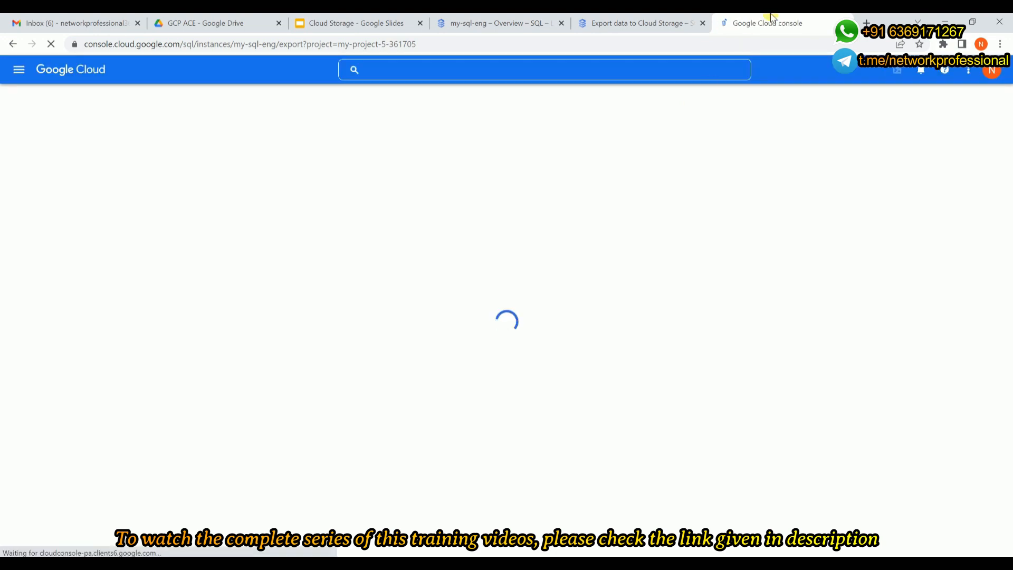
{"action": "left_click", "coordinate": [515, 67]}
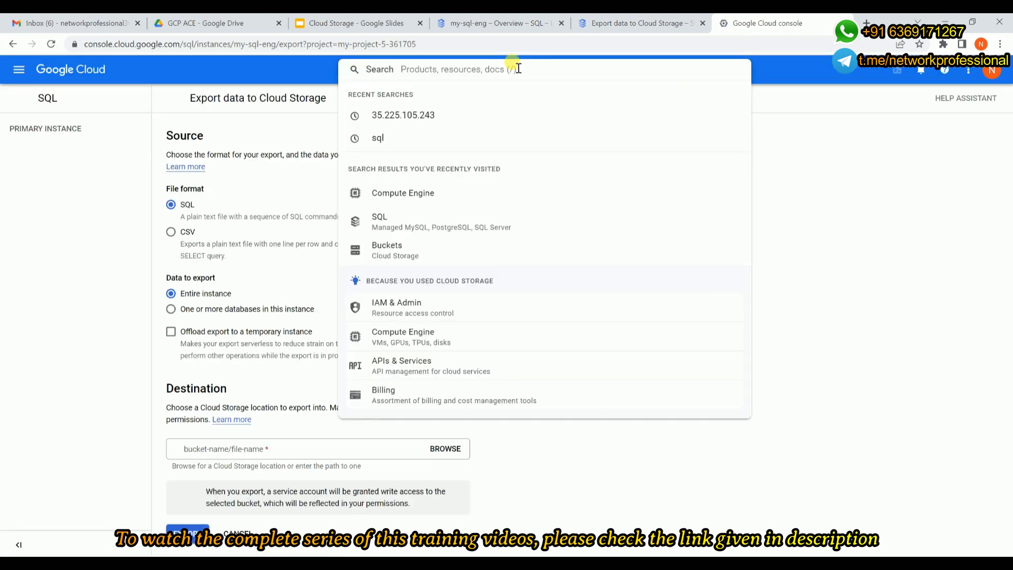
{"action": "type", "text": "buckets"}
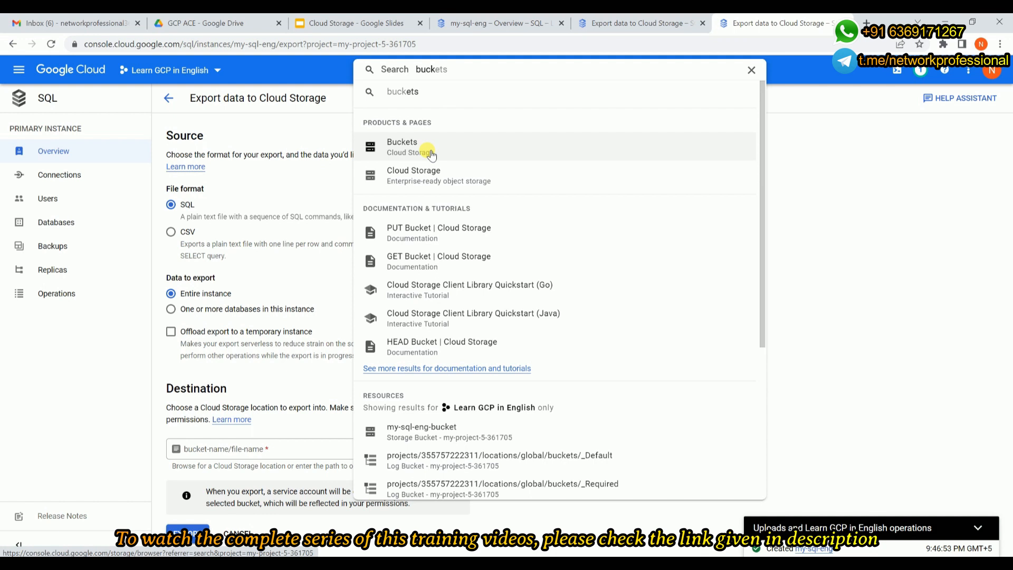
{"action": "left_click", "coordinate": [431, 154]}
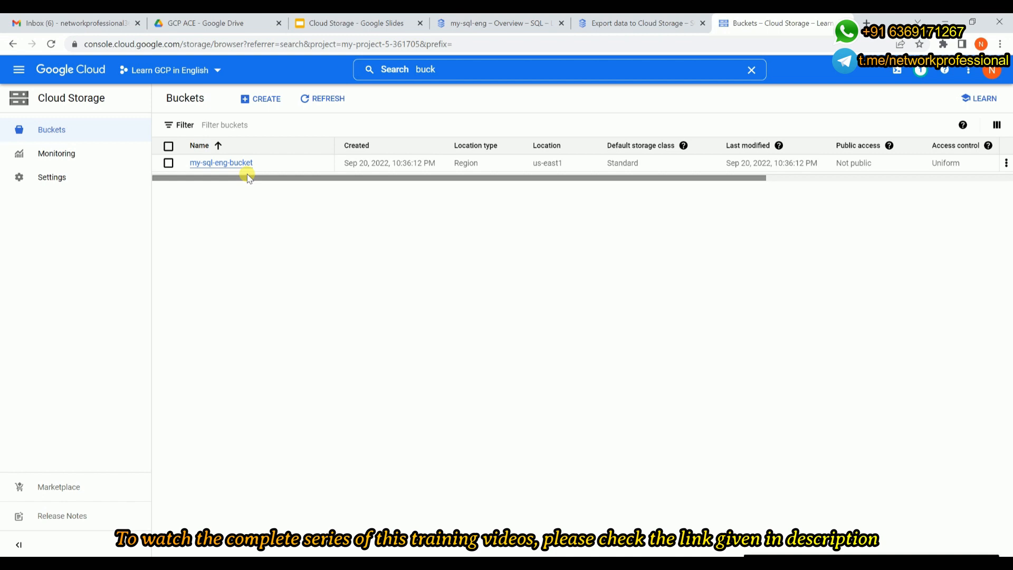
{"action": "left_click", "coordinate": [216, 164]}
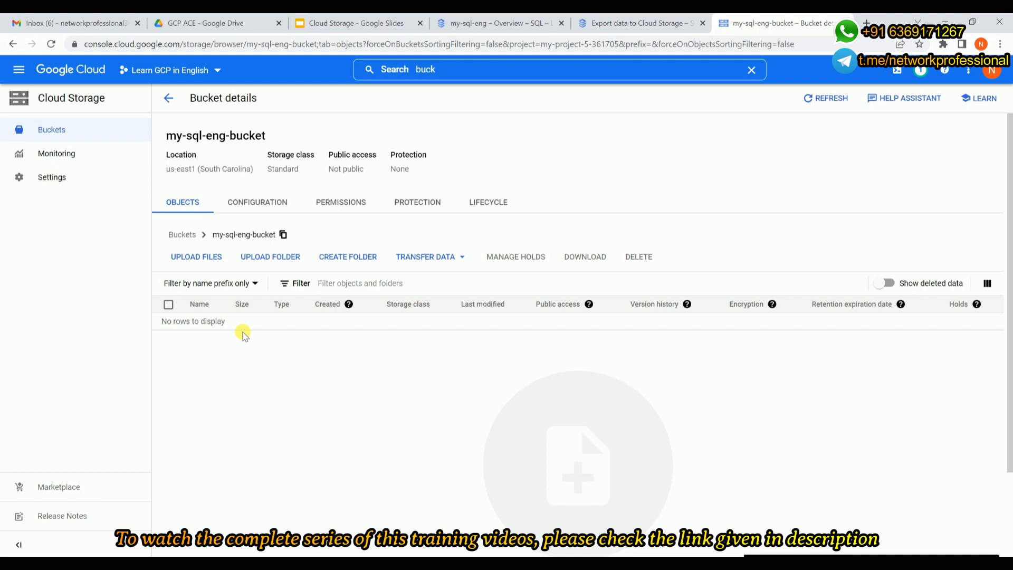
{"action": "left_click", "coordinate": [607, 23]}
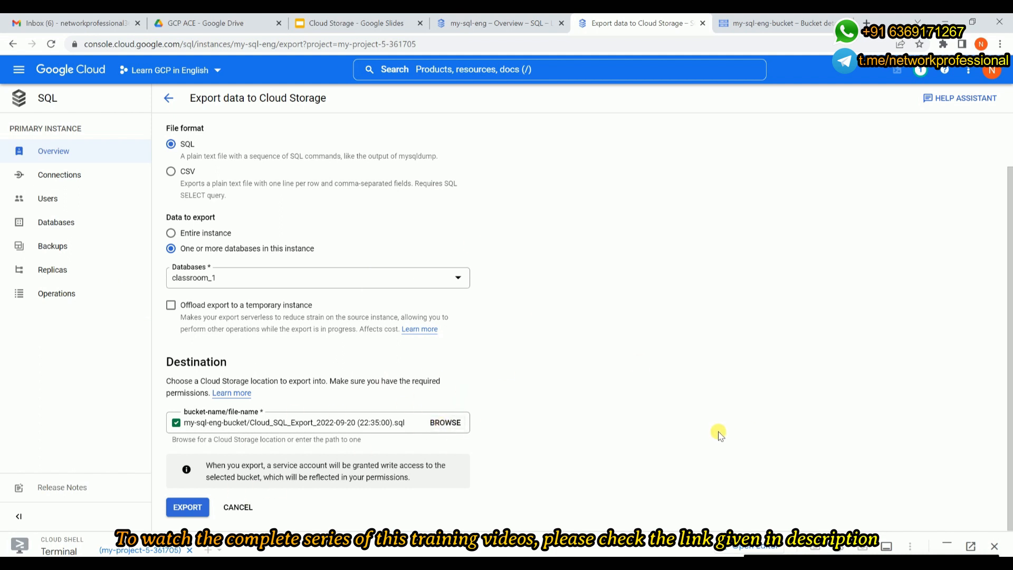
{"action": "left_click", "coordinate": [763, 26]}
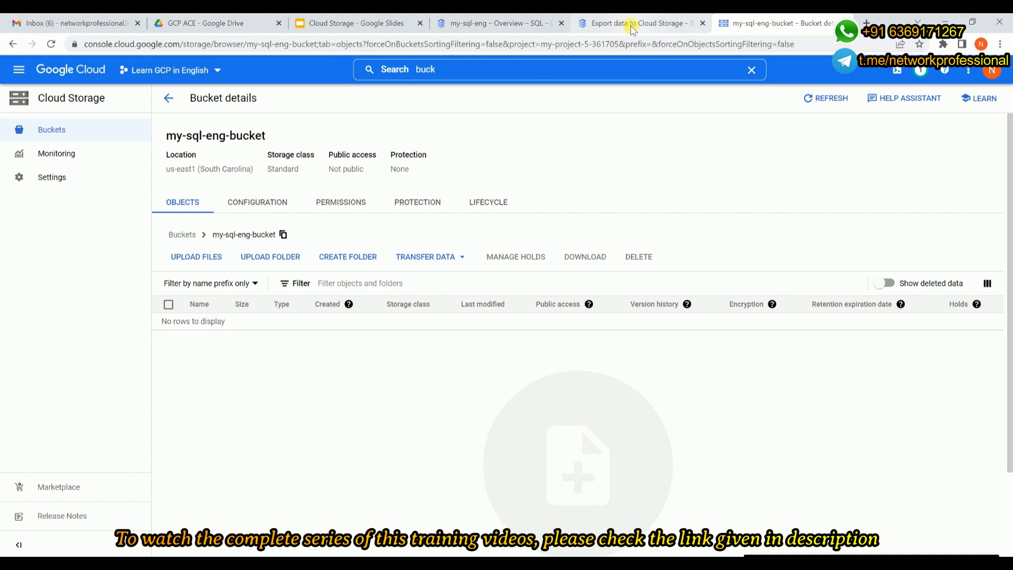
Step: Run the classroom_1 export to my-sql-eng-bucket, dismiss the operations notice, and reload the bucket's object list
{"action": "left_click", "coordinate": [601, 26]}
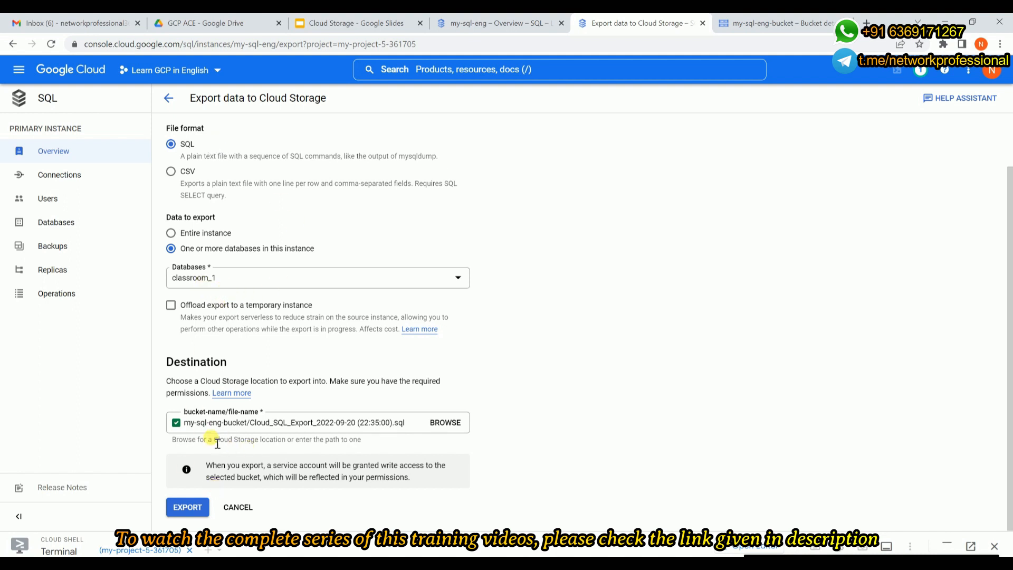
{"action": "left_click", "coordinate": [188, 507]}
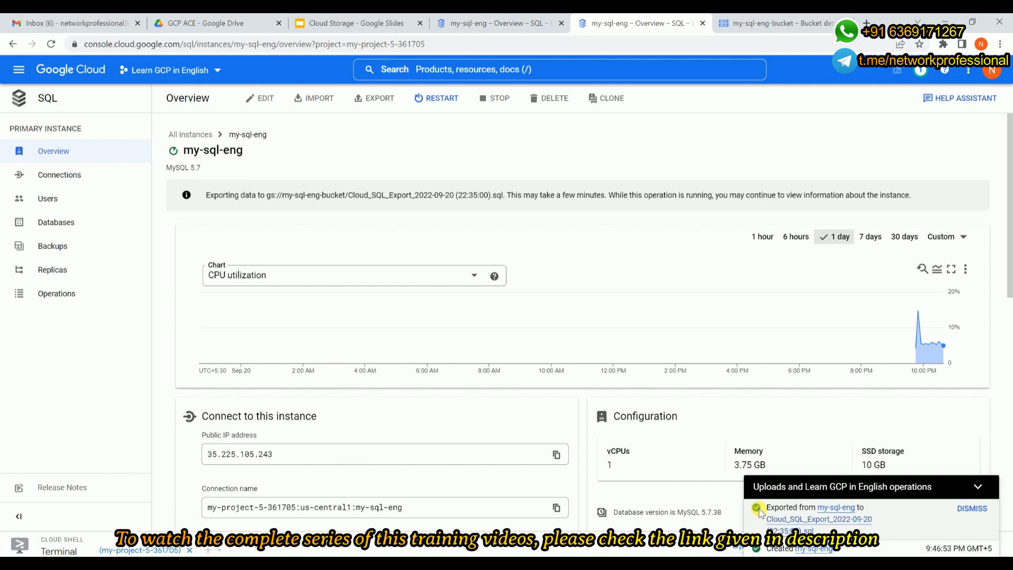
{"action": "left_click", "coordinate": [982, 486]}
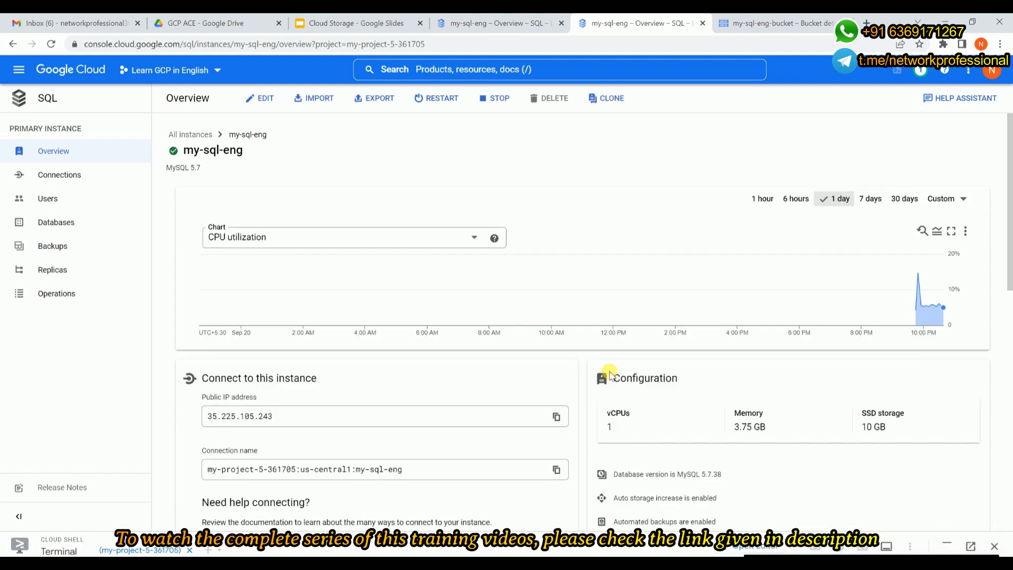
{"action": "left_click", "coordinate": [771, 24]}
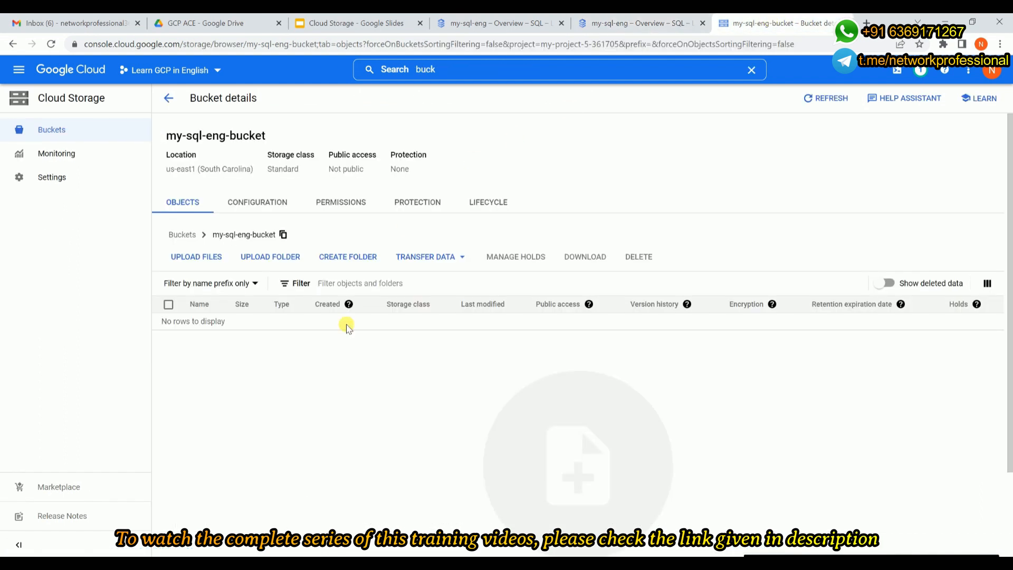
{"action": "left_click", "coordinate": [53, 43]}
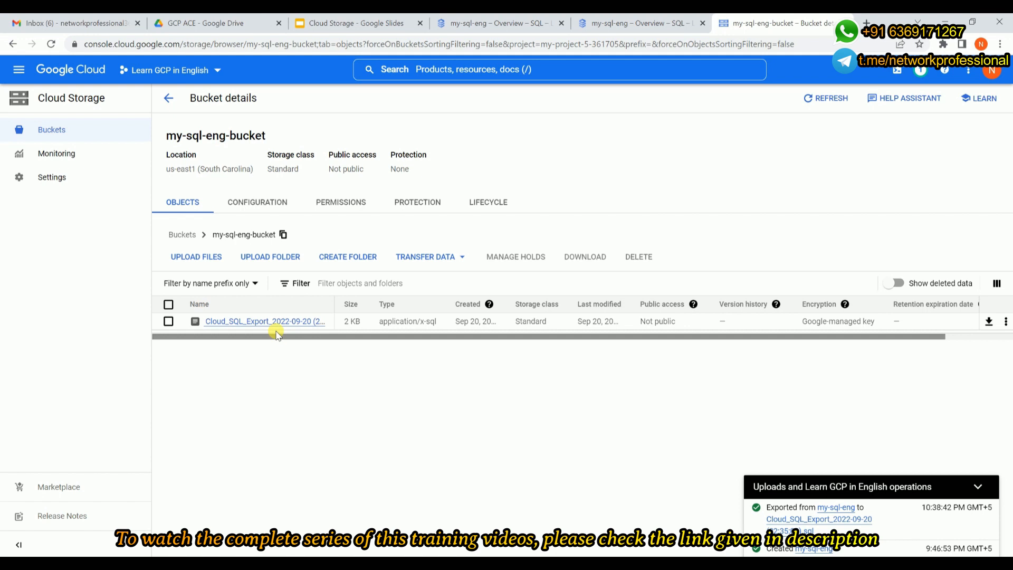
Step: Download the exported SQL file from its object details using the authenticated URL and open it maximized in Notepad
{"action": "left_click", "coordinate": [263, 323]}
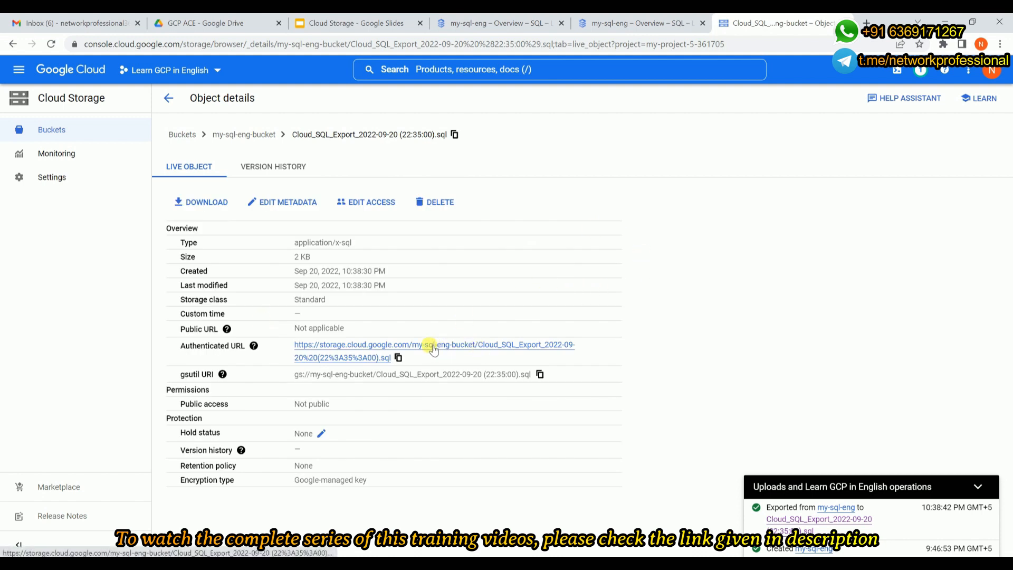
{"action": "left_click", "coordinate": [522, 347]}
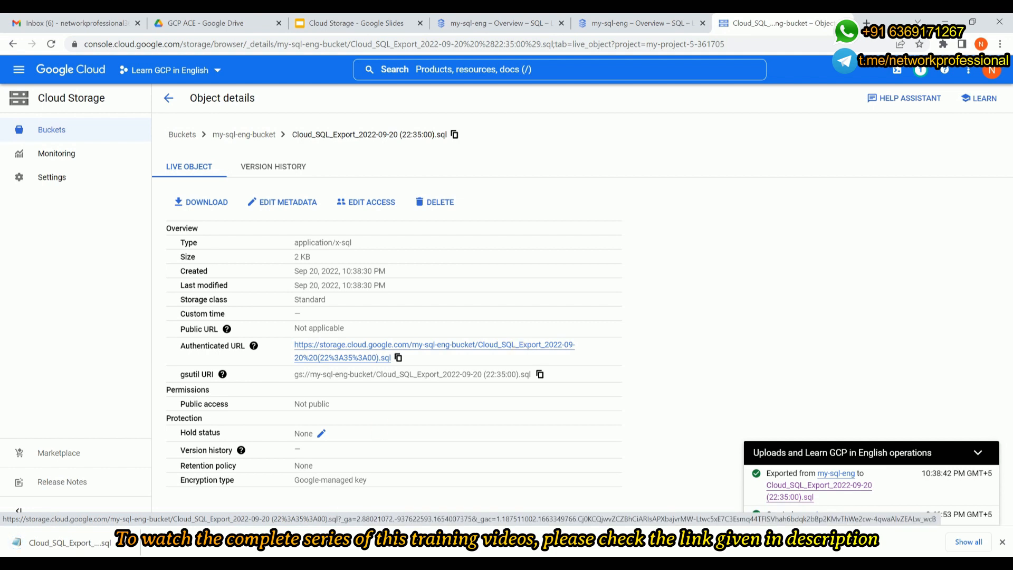
{"action": "left_click", "coordinate": [69, 538]}
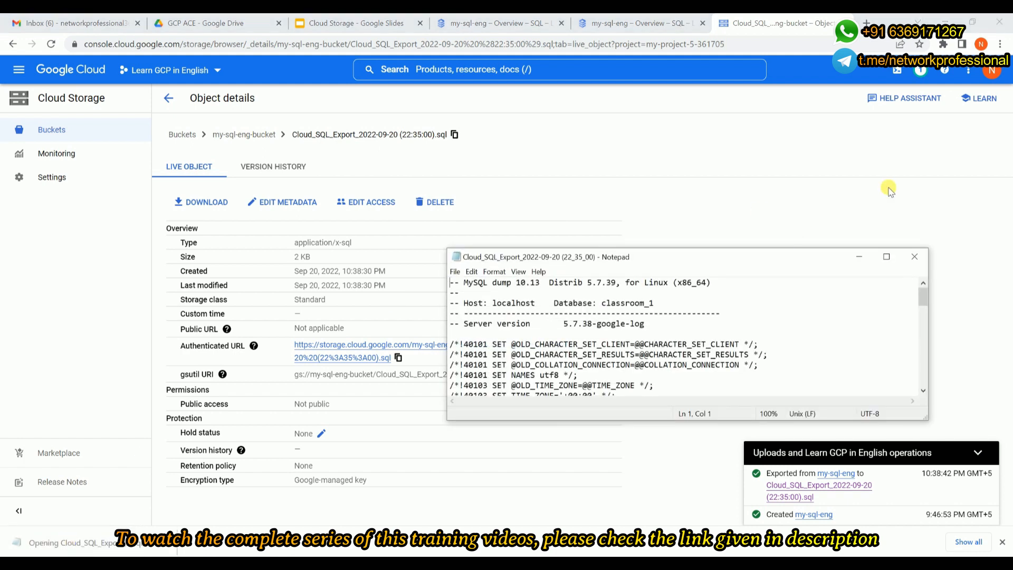
{"action": "left_click", "coordinate": [887, 257]}
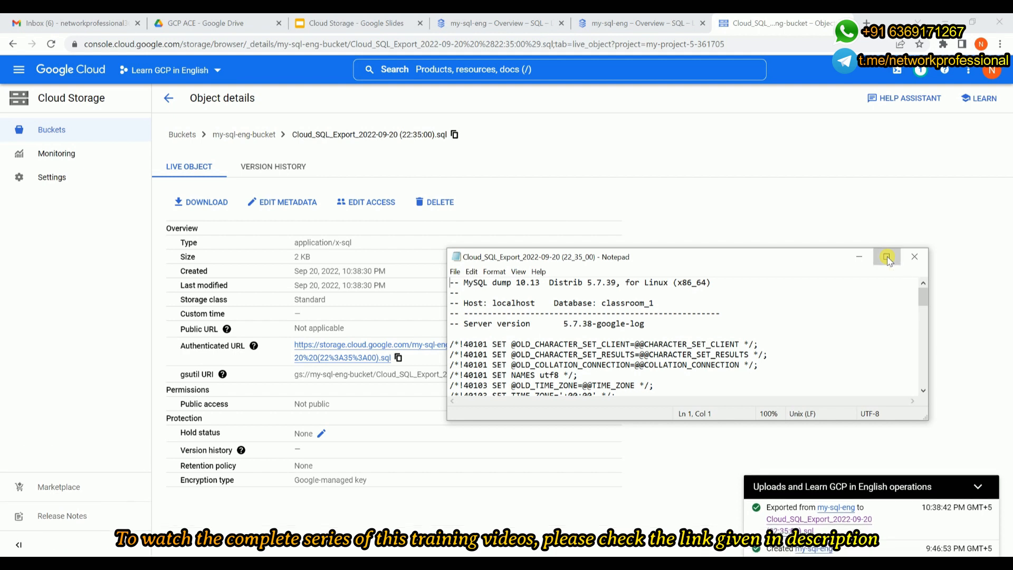
Step: Examine the dump's statements for the classroom_1 database and for the student table's structure and data
{"action": "scroll", "coordinate": [490, 201], "scroll_direction": "down", "scroll_amount": 2}
{"action": "scroll", "coordinate": [495, 204], "scroll_direction": "down", "scroll_amount": 1}
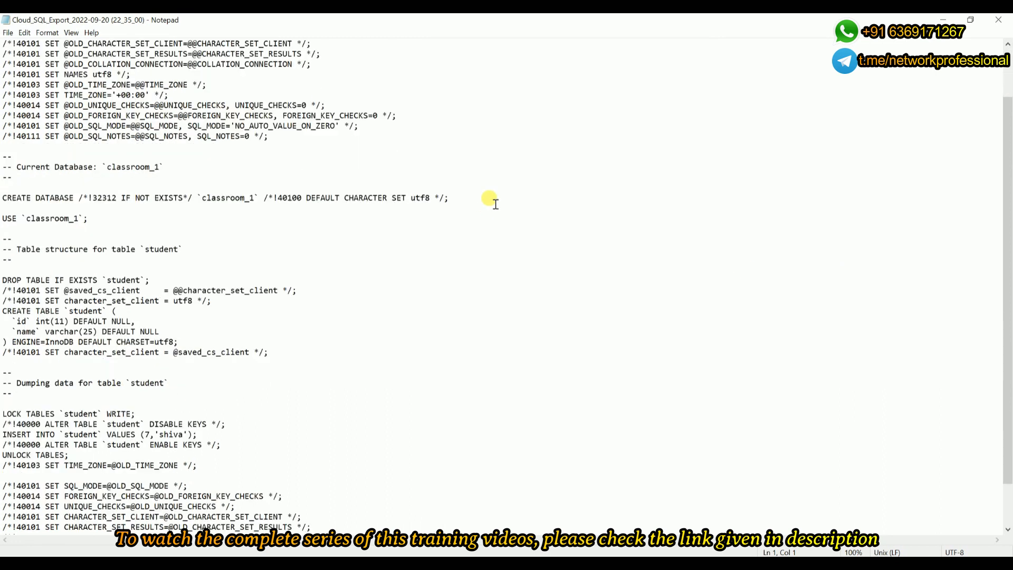
{"action": "scroll", "coordinate": [495, 204], "scroll_direction": "down", "scroll_amount": 2}
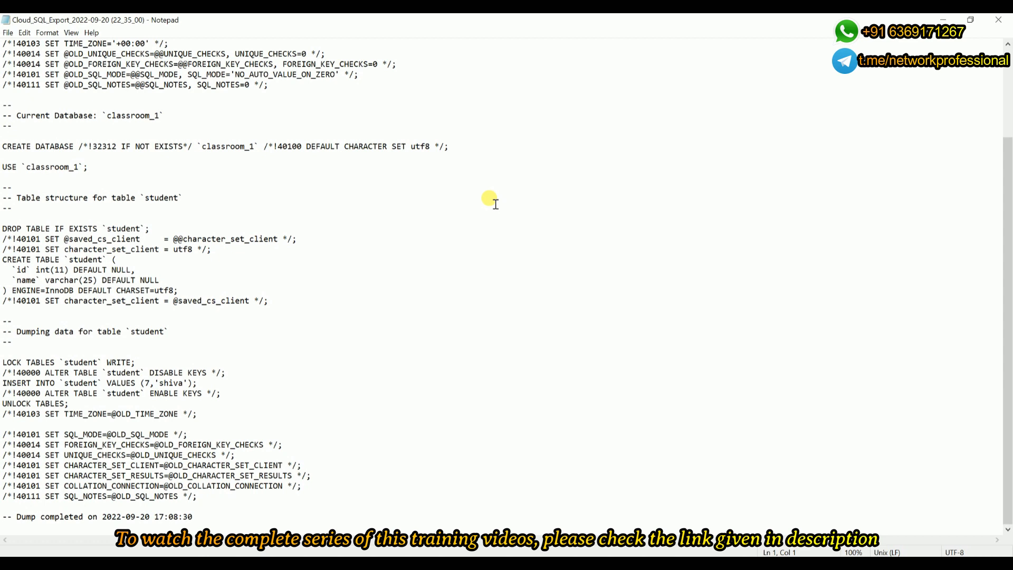
{"action": "left_click", "coordinate": [108, 228]}
{"action": "left_click_drag", "start_coordinate": [108, 228], "coordinate": [150, 229]}
{"action": "left_click", "coordinate": [28, 166]}
{"action": "left_click_drag", "start_coordinate": [28, 167], "coordinate": [79, 166]}
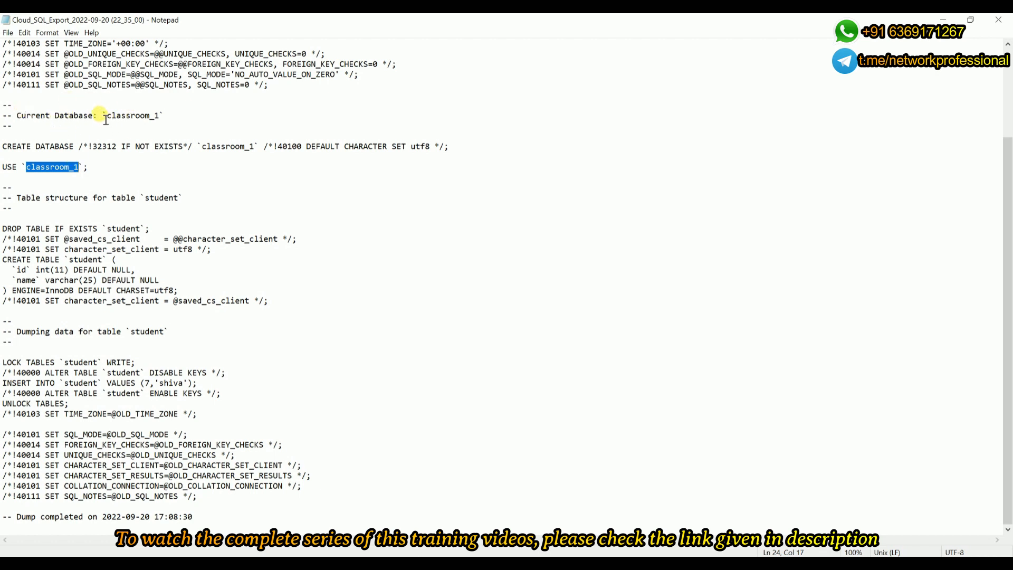
{"action": "left_click_drag", "start_coordinate": [106, 118], "coordinate": [172, 103]}
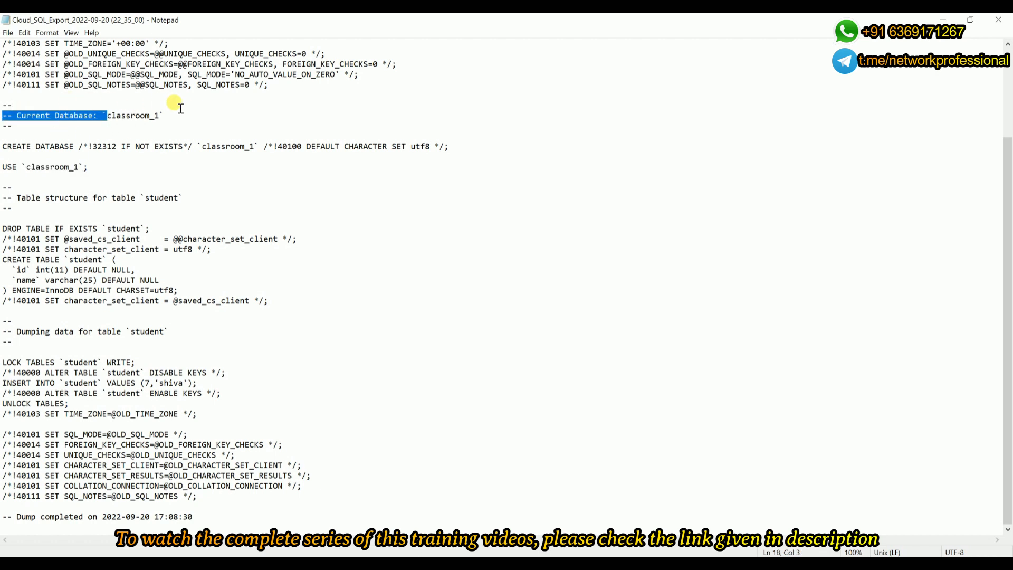
{"action": "left_click", "coordinate": [30, 158]}
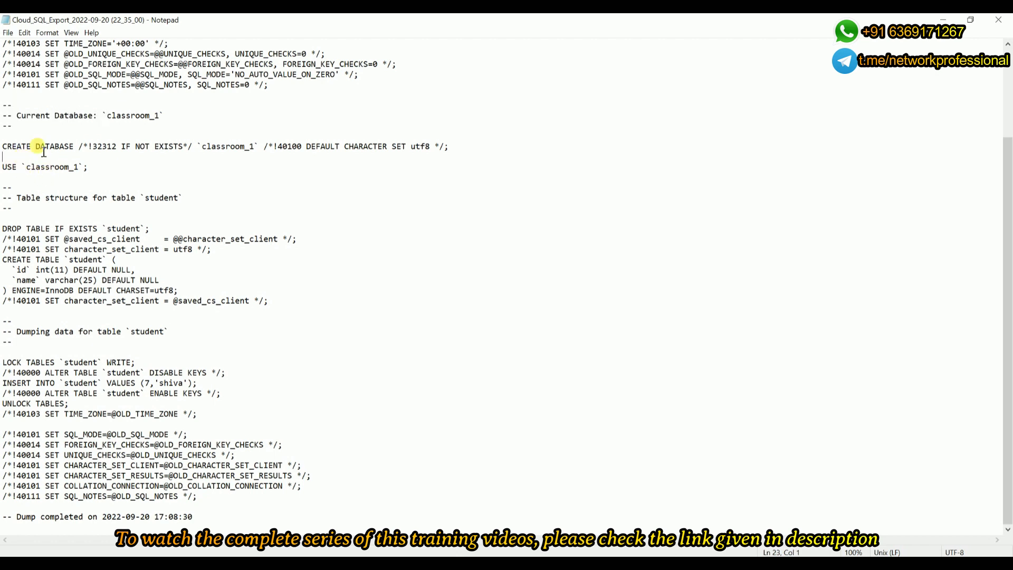
{"action": "double_click", "coordinate": [147, 197]}
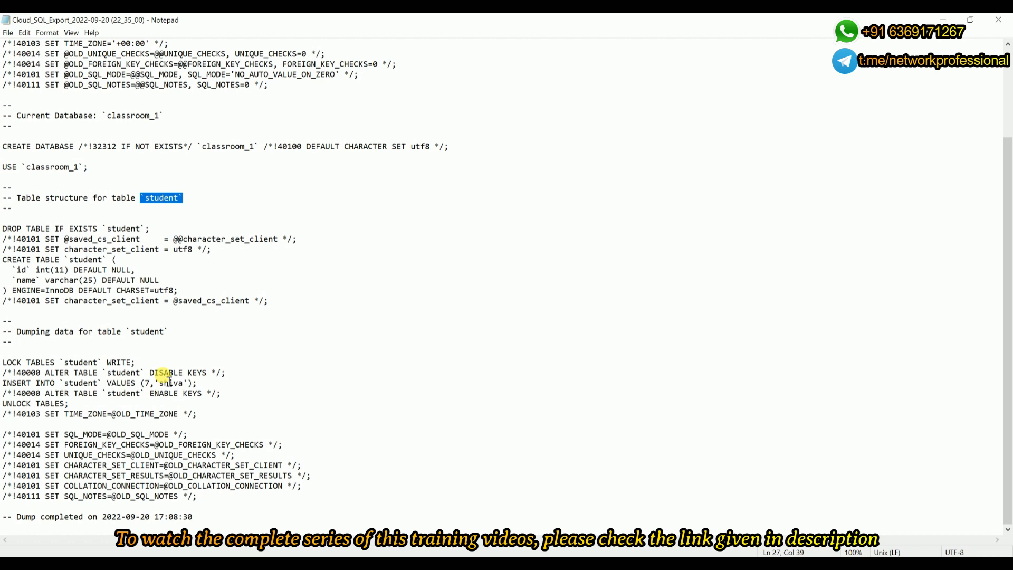
Step: Close the dump file and the duplicate instance page, and return to the my-sql-eng overview in the browser
{"action": "left_click", "coordinate": [998, 22]}
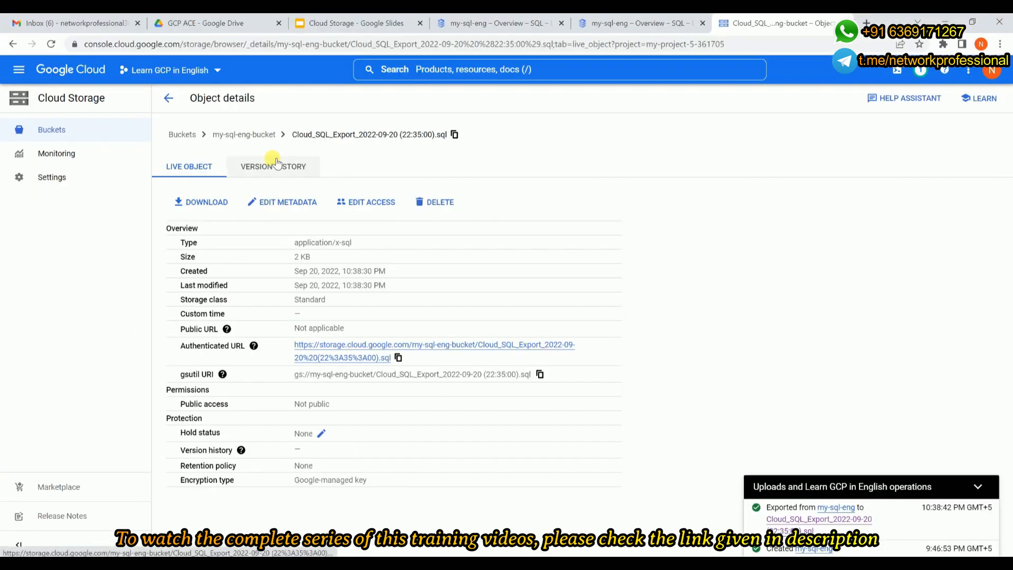
{"action": "middle_click", "coordinate": [631, 29]}
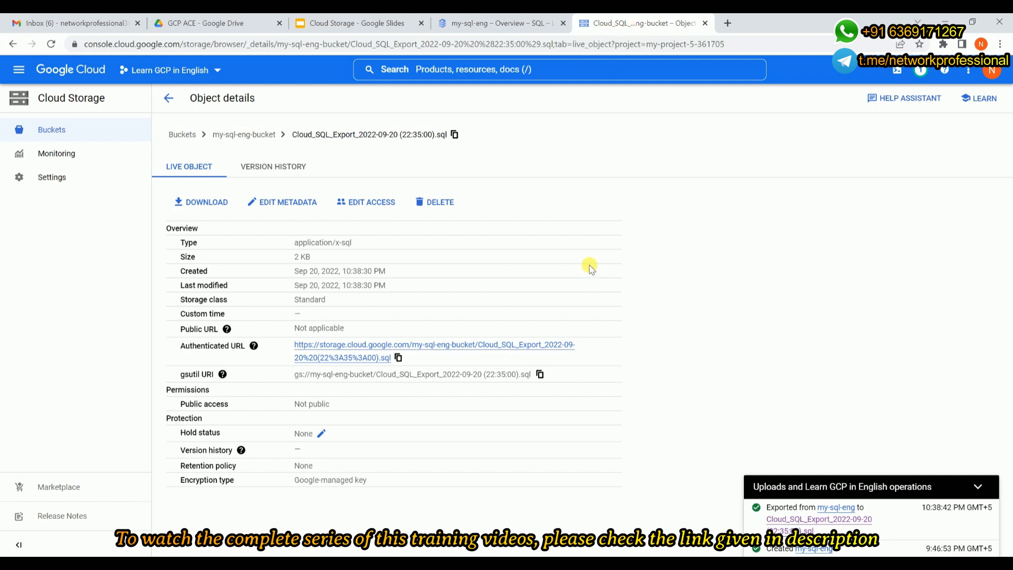
{"action": "left_click", "coordinate": [517, 21]}
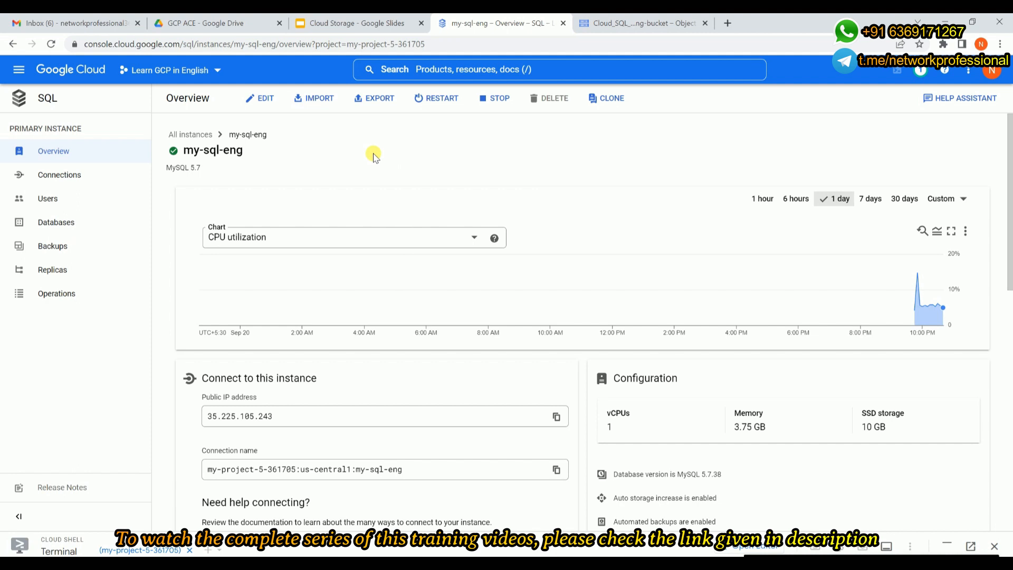
{"action": "left_click", "coordinate": [316, 97]}
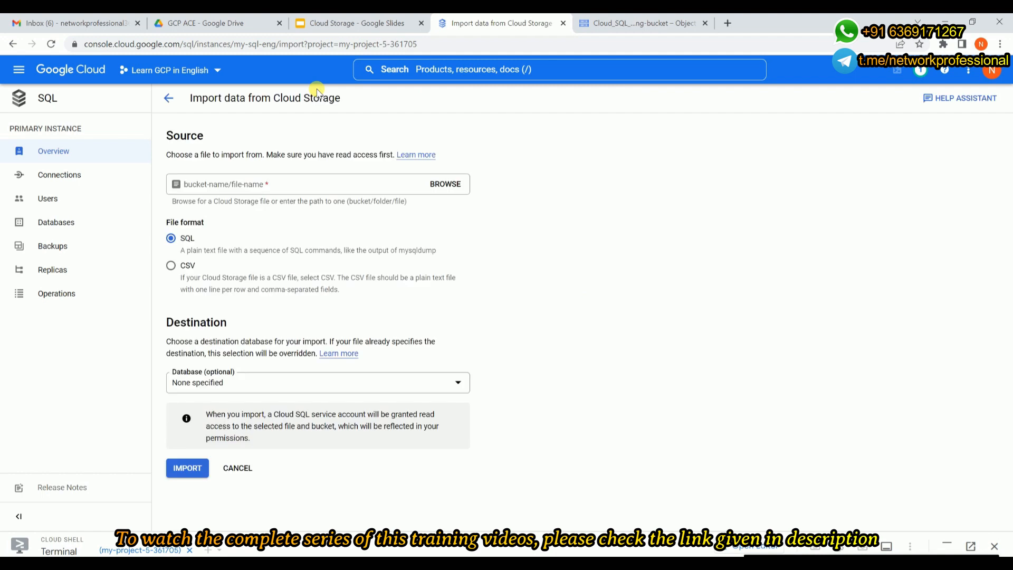
{"action": "left_click", "coordinate": [453, 186]}
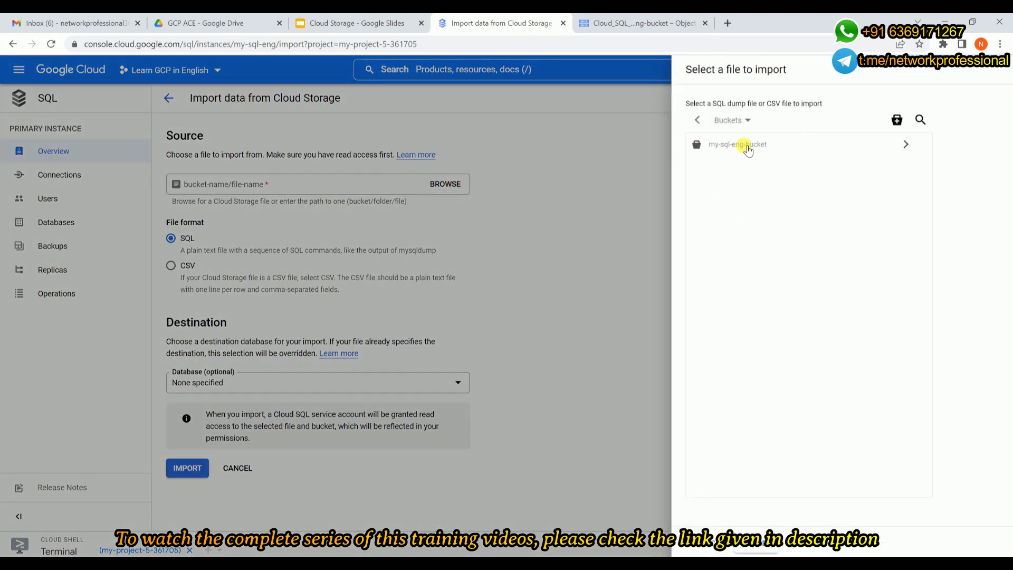
{"action": "left_click", "coordinate": [763, 151]}
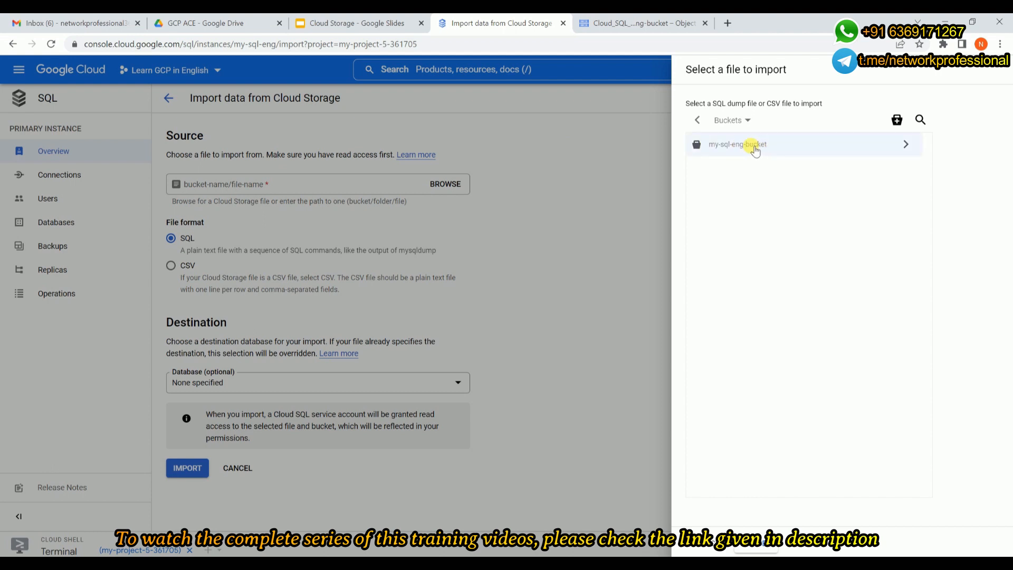
{"action": "left_click", "coordinate": [909, 151]}
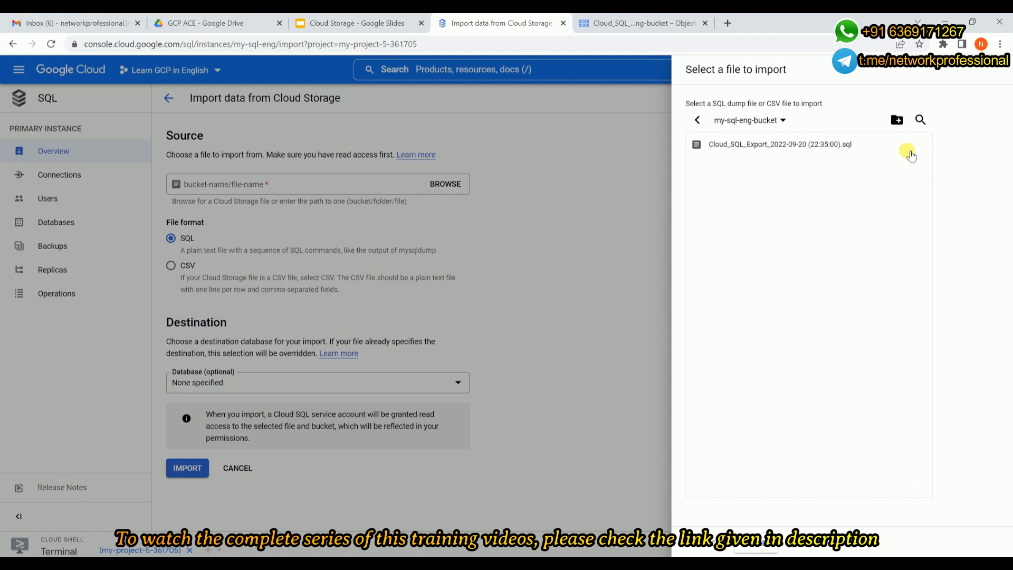
{"action": "left_click", "coordinate": [832, 150]}
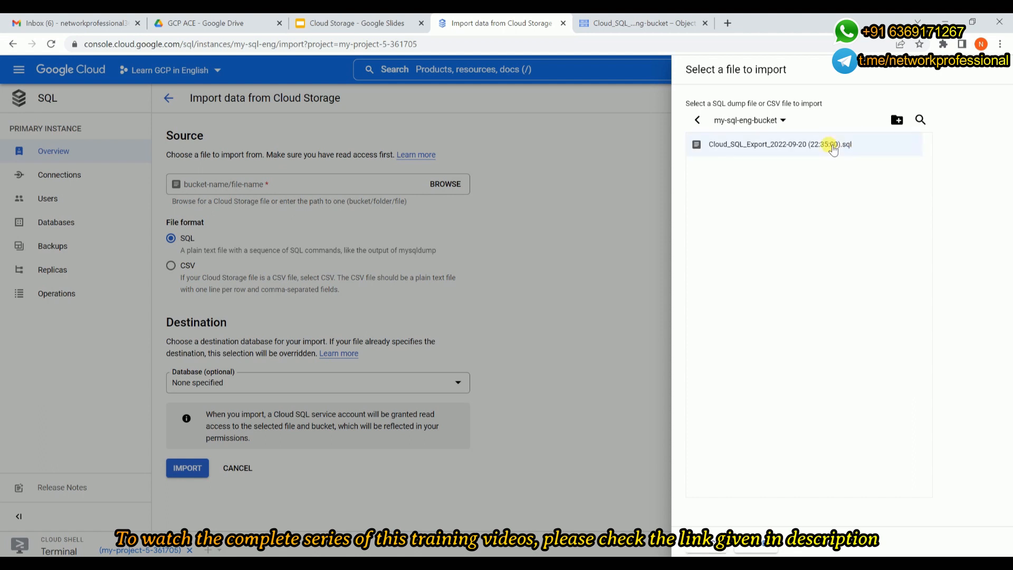
{"action": "left_click", "coordinate": [698, 550]}
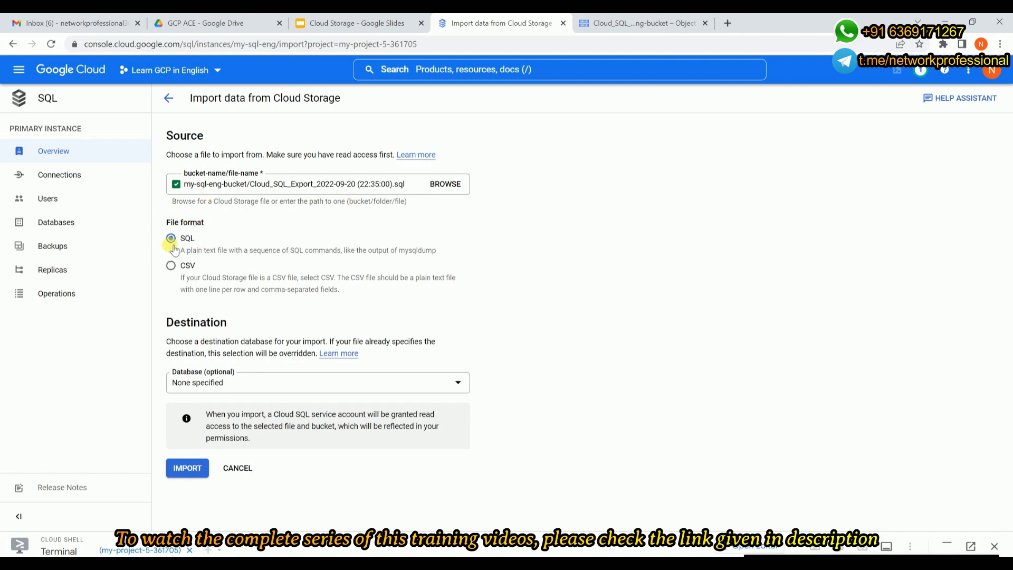
Step: Check which destination databases the import offers, and leave the import form without running it
{"action": "left_click", "coordinate": [224, 384]}
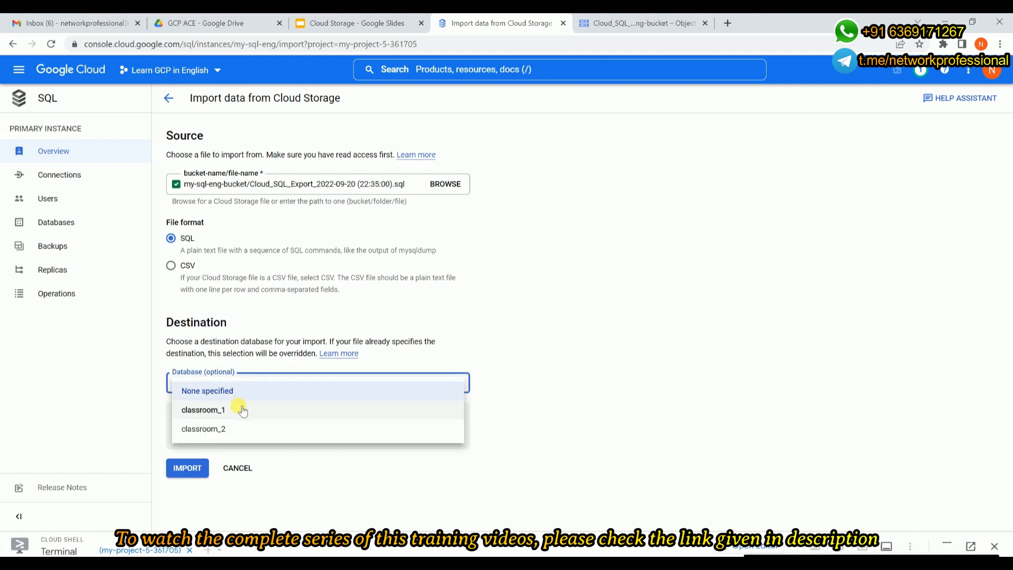
{"action": "left_click", "coordinate": [561, 330]}
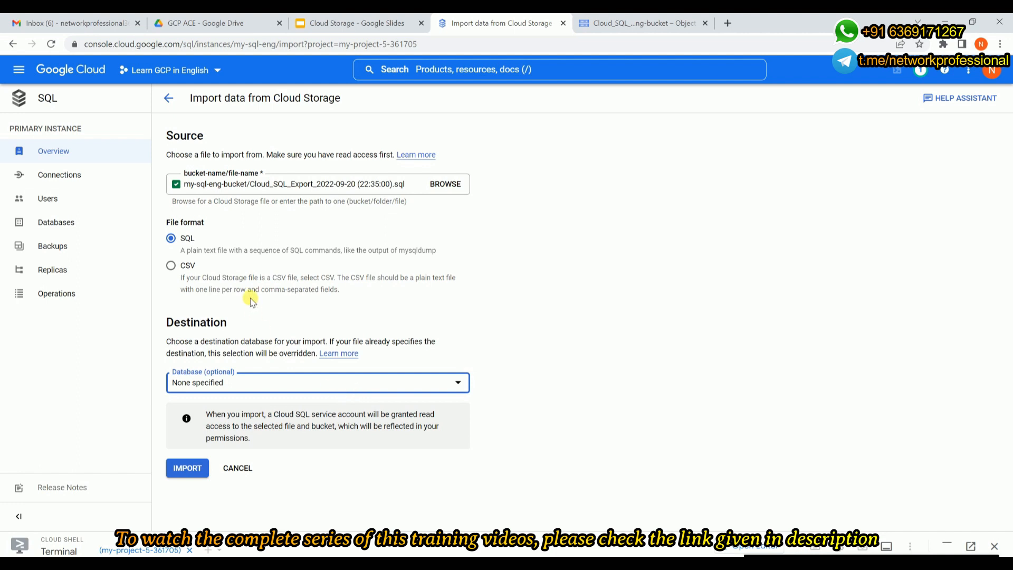
{"action": "left_click", "coordinate": [165, 104]}
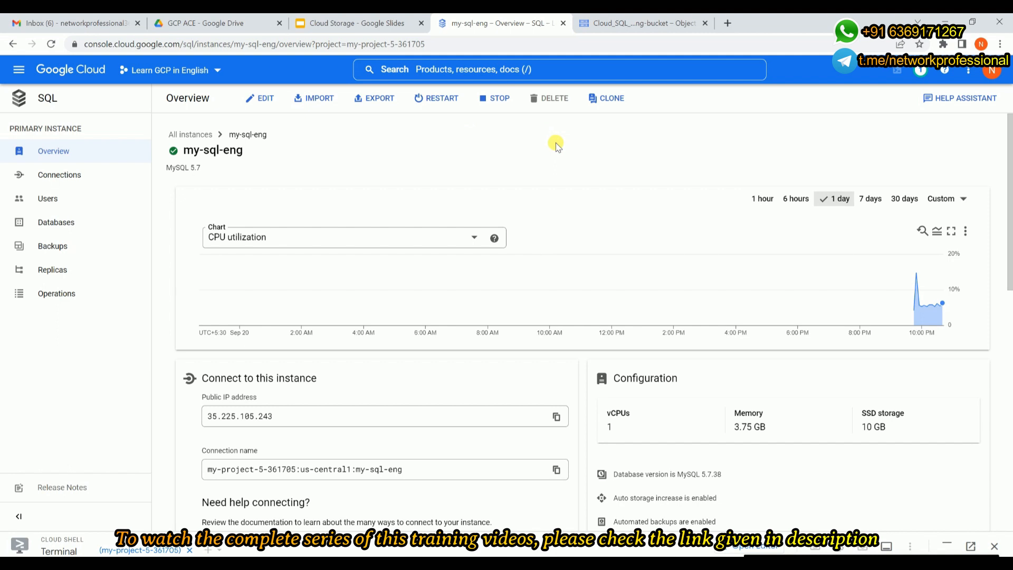
Step: Review the instance's backup settings and create an on-demand backup in the default us multi-region location without a description
{"action": "left_click", "coordinate": [51, 257]}
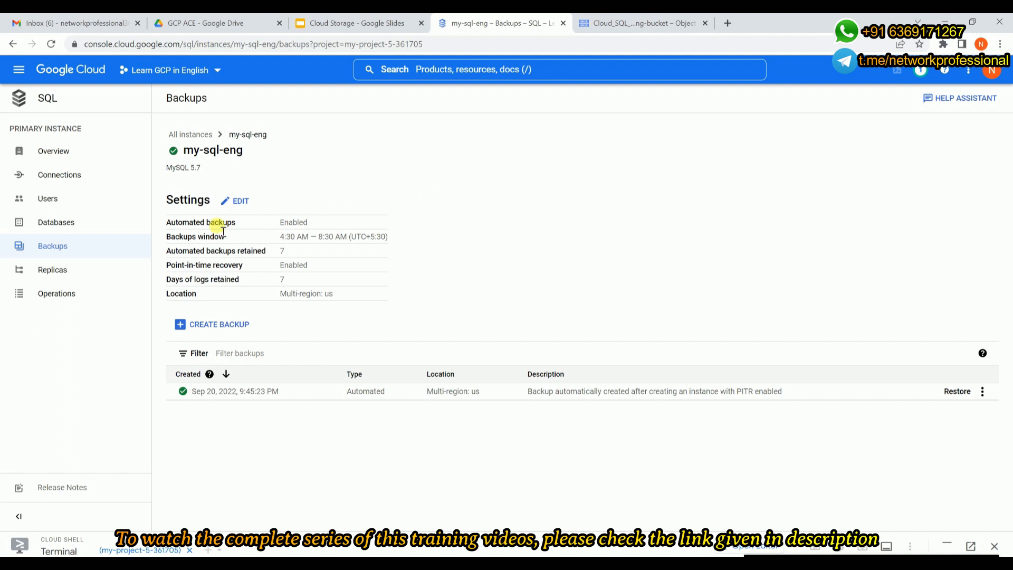
{"action": "left_click_drag", "start_coordinate": [331, 226], "coordinate": [349, 249]}
{"action": "left_click", "coordinate": [413, 244]}
{"action": "left_click", "coordinate": [211, 327]}
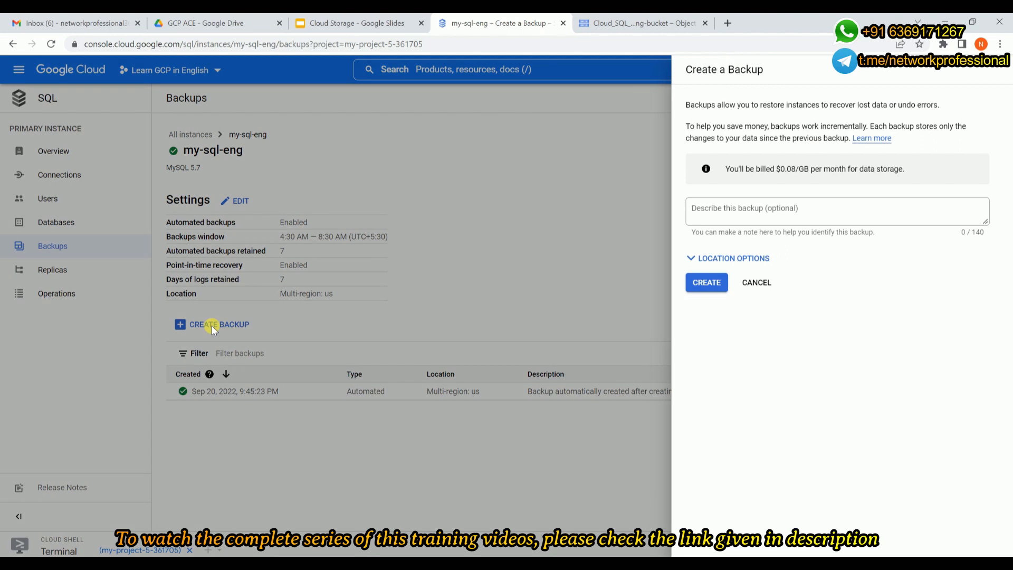
{"action": "left_click", "coordinate": [710, 285]}
{"action": "left_click", "coordinate": [701, 259]}
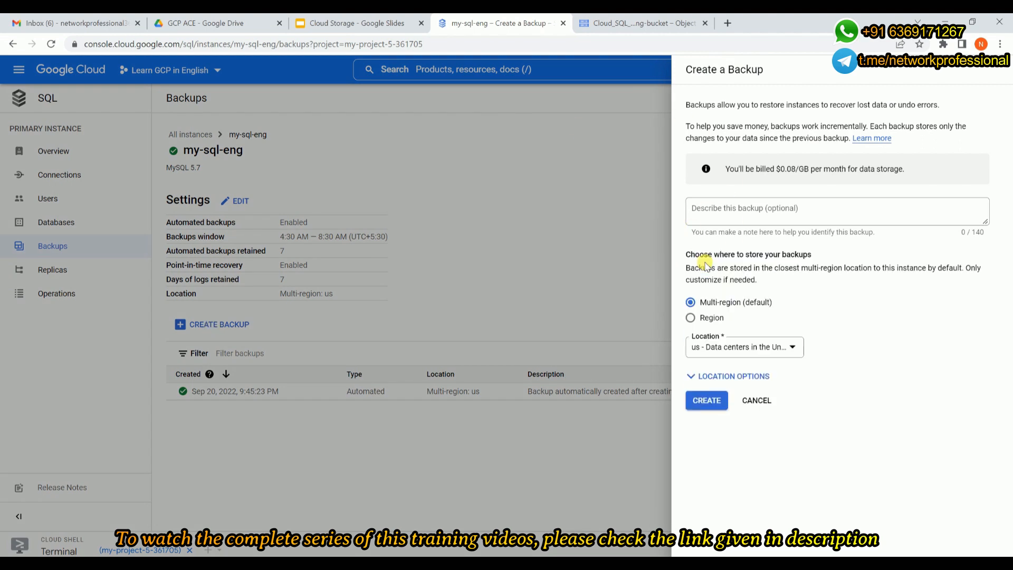
{"action": "left_click", "coordinate": [700, 403]}
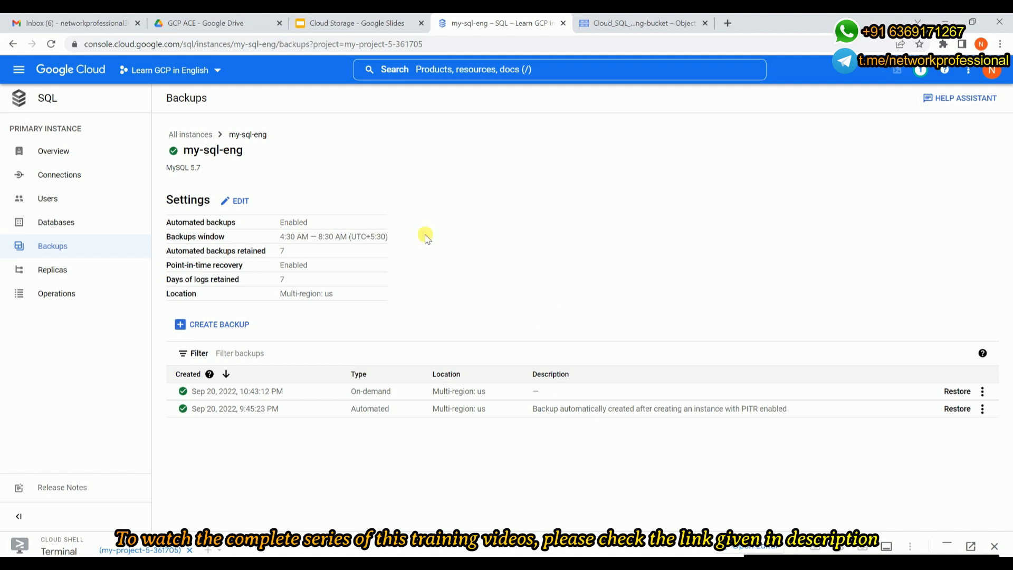
Step: Check the instance's databases, and restore my-sql-eng from the automated backup of Sep 20, 2022, 9:45:23 PM, confirming with instance name my-sql-eng
{"action": "left_click", "coordinate": [74, 227]}
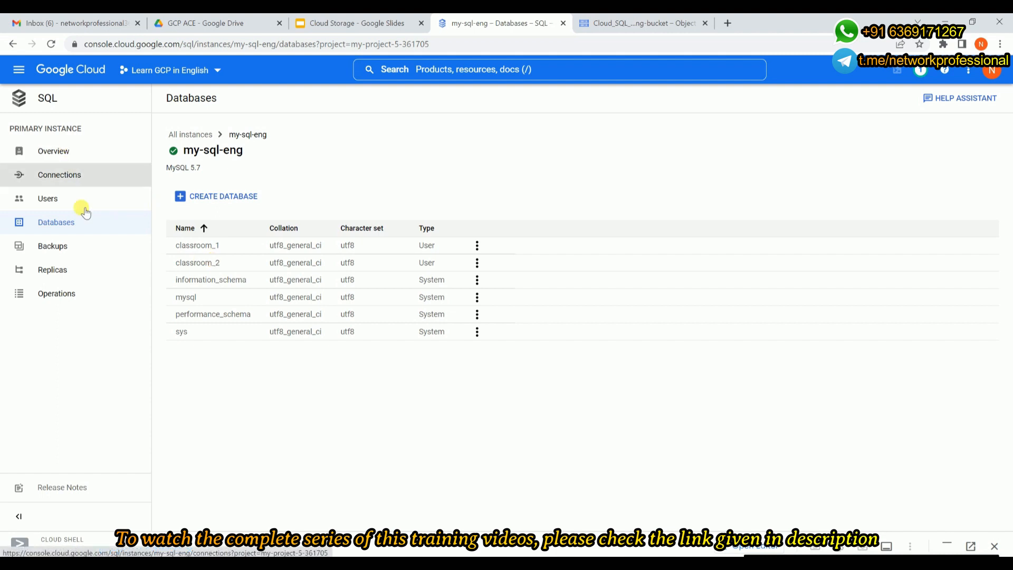
{"action": "left_click", "coordinate": [89, 254]}
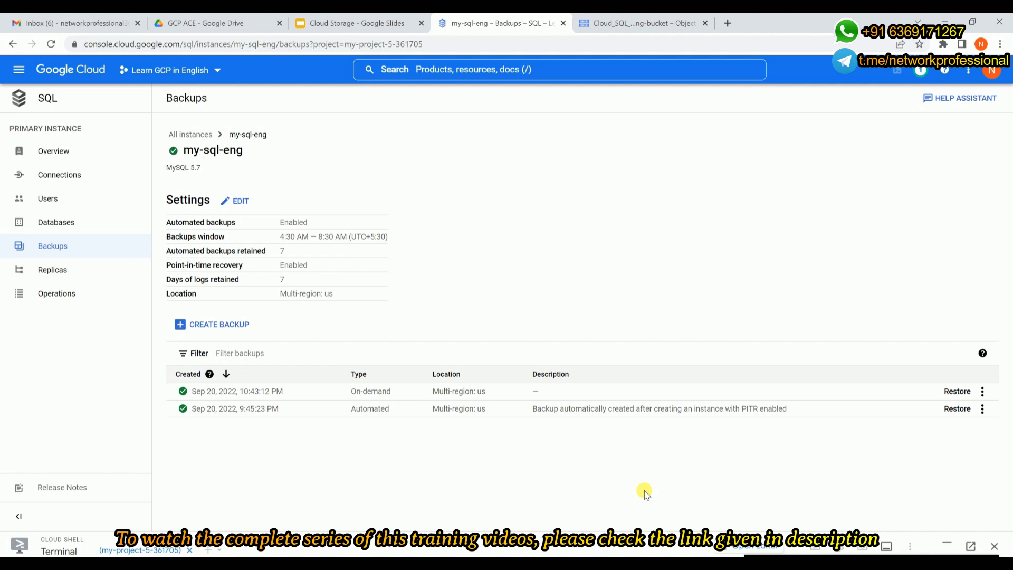
{"action": "left_click", "coordinate": [957, 409]}
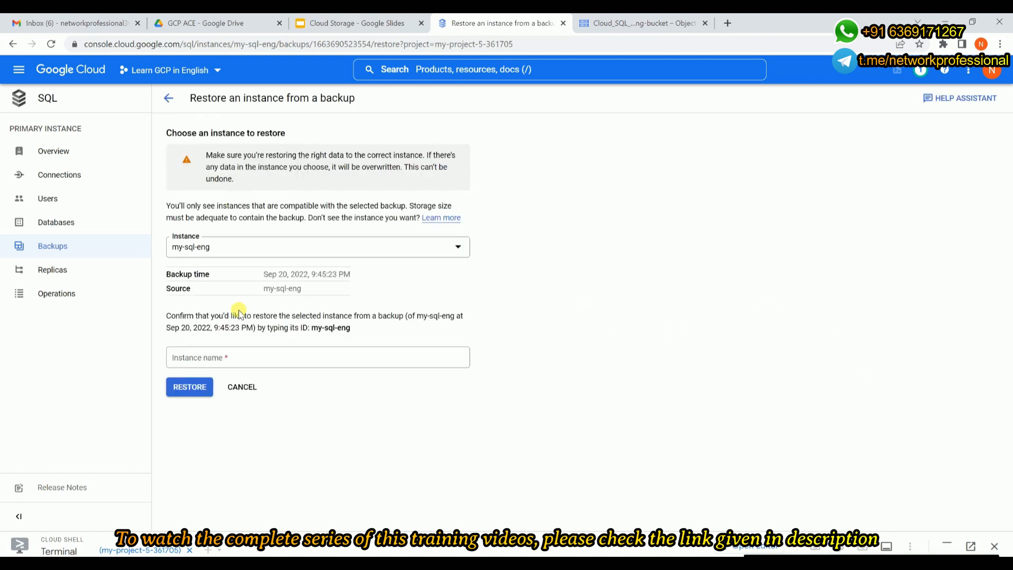
{"action": "left_click", "coordinate": [289, 248]}
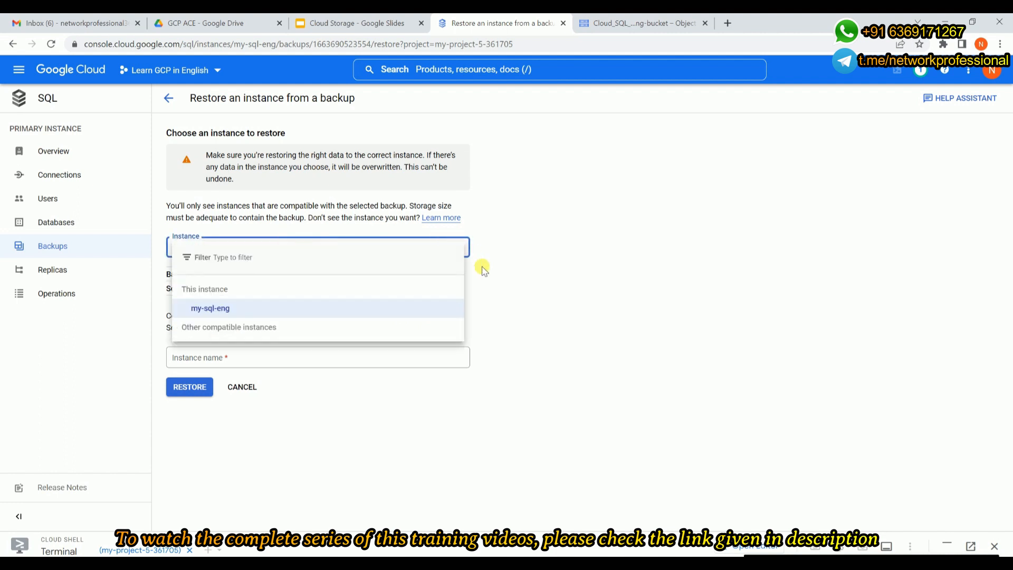
{"action": "left_click", "coordinate": [471, 302]}
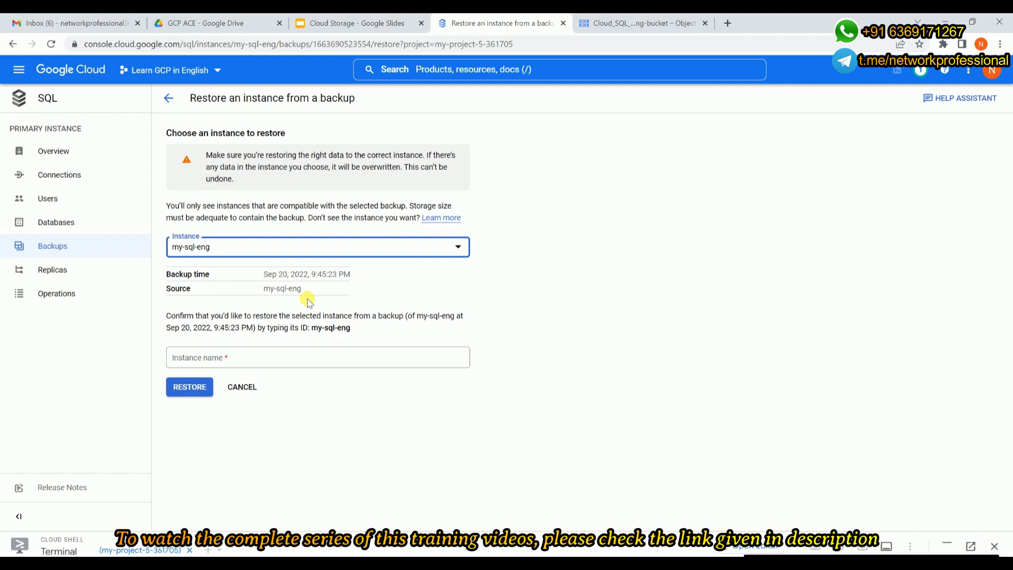
{"action": "left_click", "coordinate": [281, 358]}
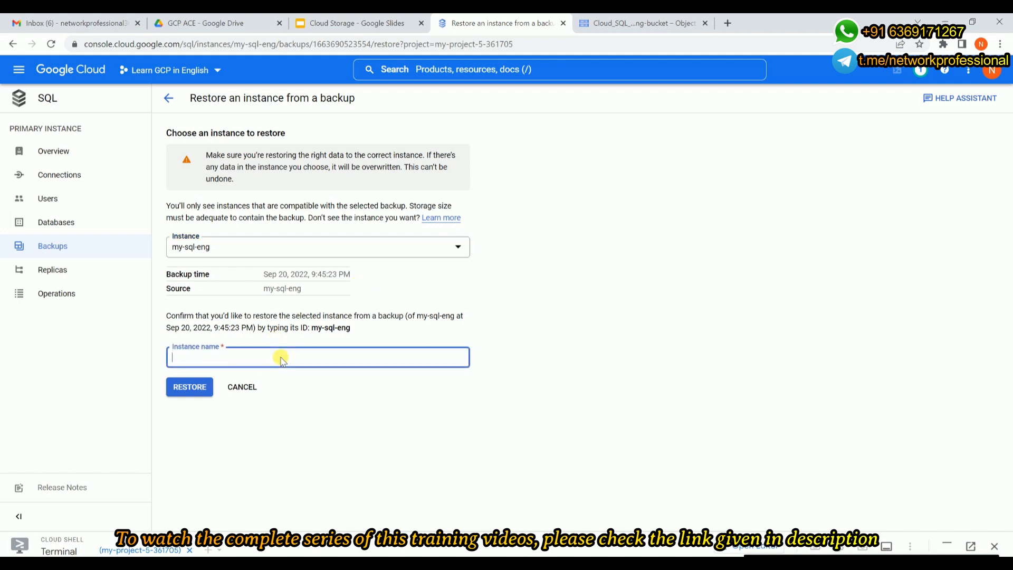
{"action": "type", "text": "my-sql-eng"}
{"action": "left_click", "coordinate": [180, 391]}
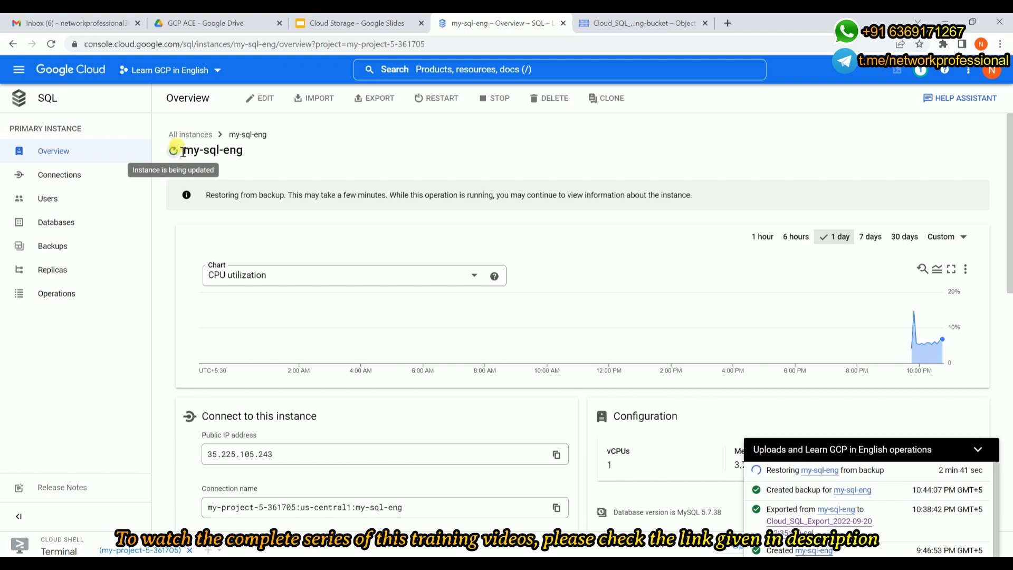
Step: Dismiss the operations notification, check which databases my-sql-eng contains after the restore, and return to its backup list
{"action": "mouse_move", "coordinate": [761, 474]}
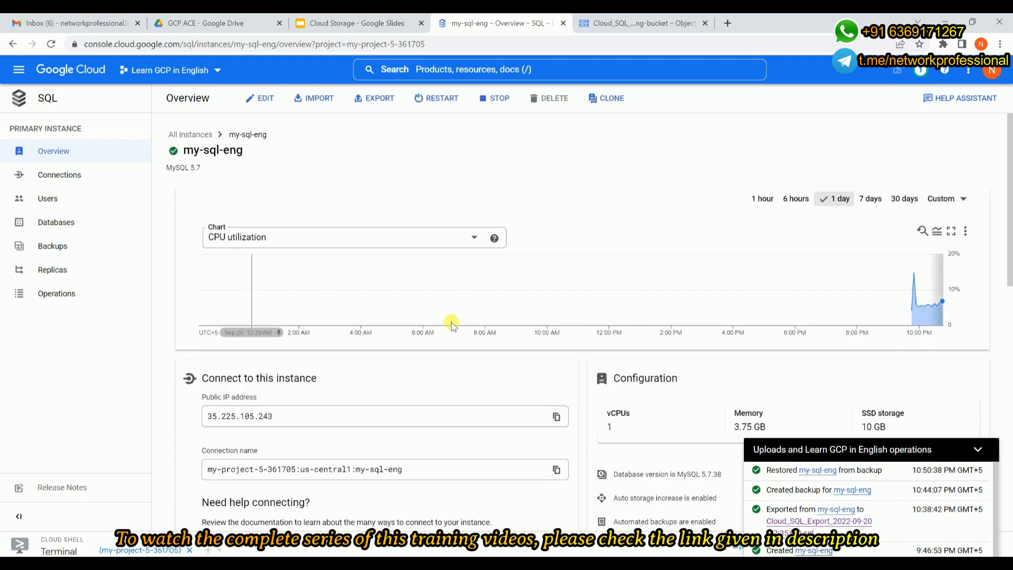
{"action": "left_click", "coordinate": [977, 450]}
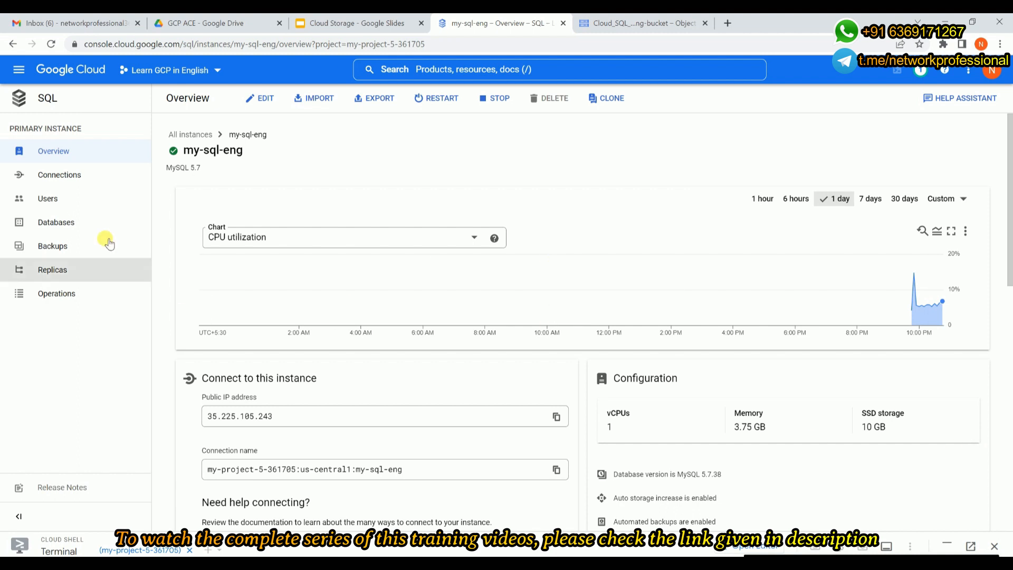
{"action": "left_click", "coordinate": [82, 227]}
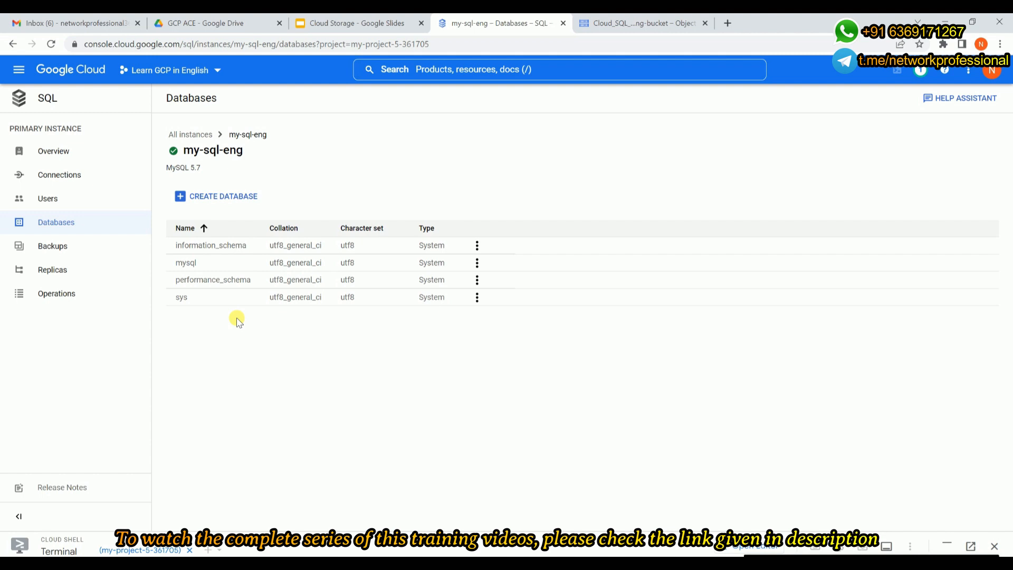
{"action": "left_click", "coordinate": [74, 253]}
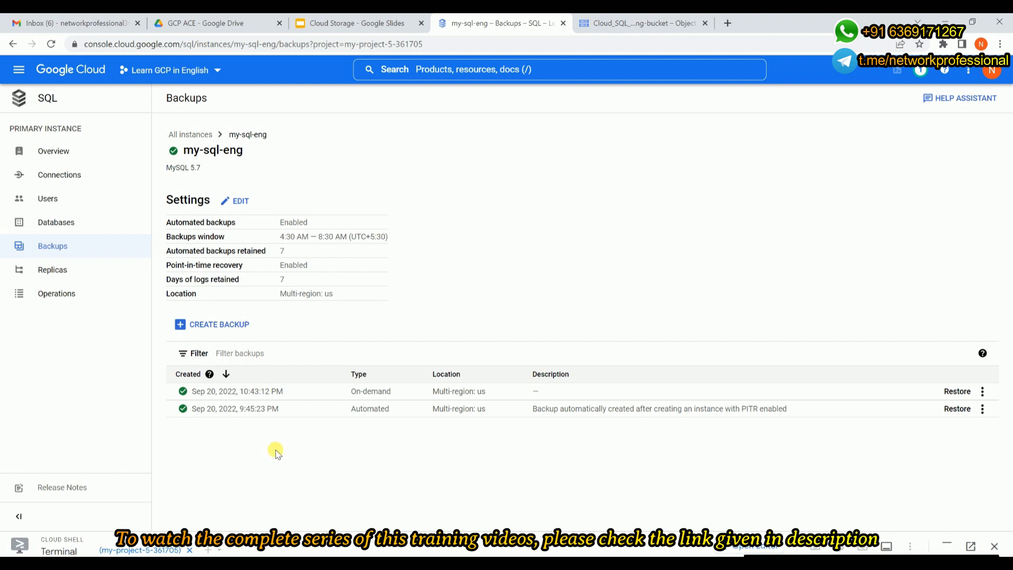
Step: Create a read replica of my-sql-eng with ID my-sql-eng-replica in us-central1 (Iowa), single zone
{"action": "left_click", "coordinate": [61, 283]}
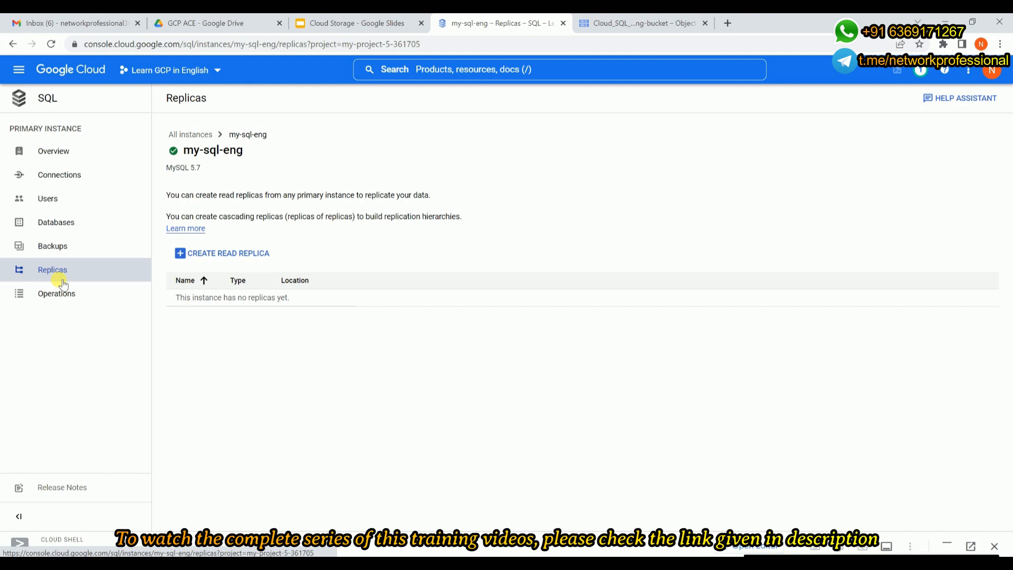
{"action": "left_click", "coordinate": [224, 257]}
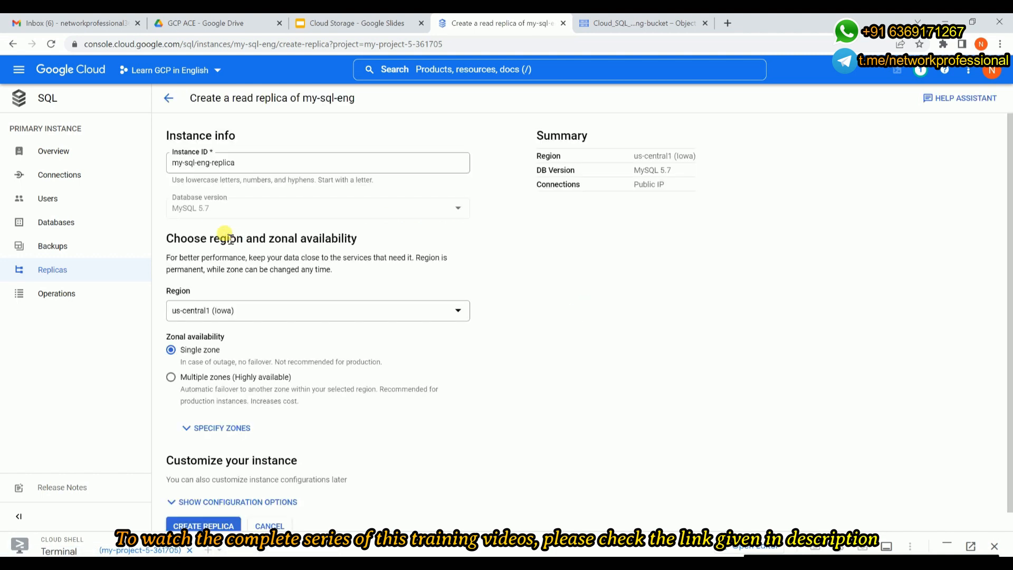
{"action": "left_click", "coordinate": [248, 164]}
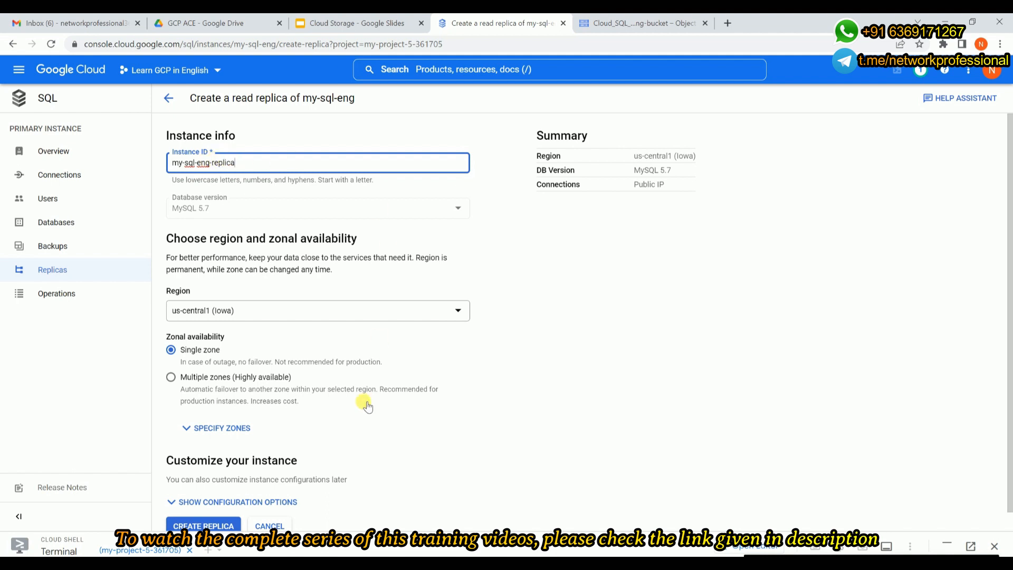
{"action": "scroll", "coordinate": [364, 404], "scroll_direction": "down", "scroll_amount": 1}
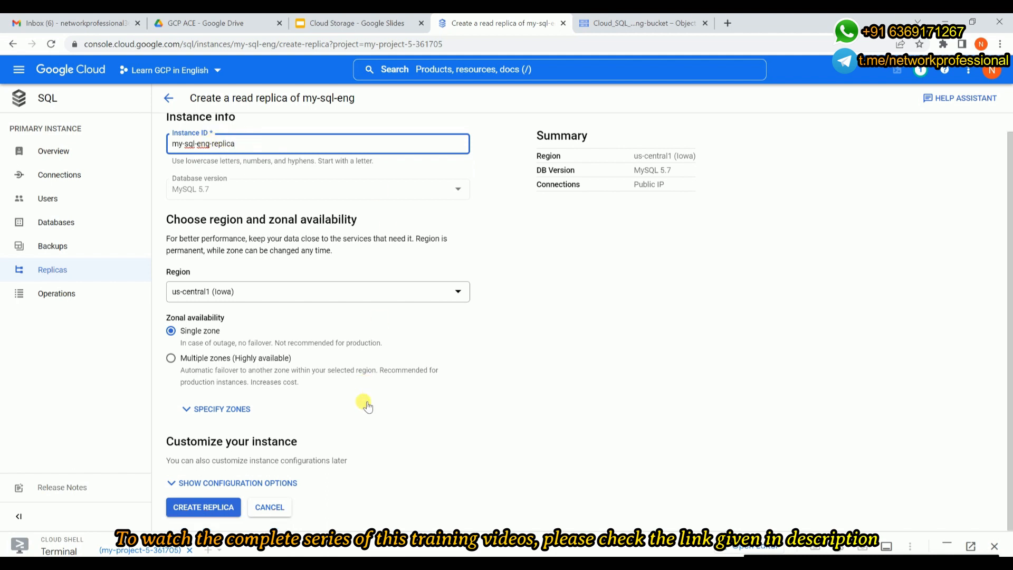
{"action": "left_click", "coordinate": [205, 509]}
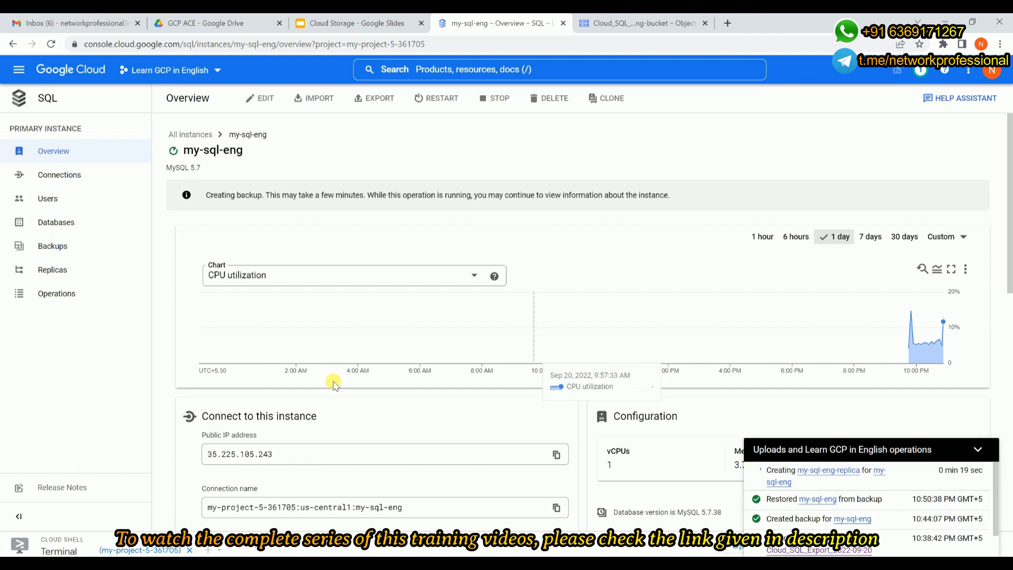
Step: Dismiss the operations notification and open the my-sql-eng-replica overview from the list of all instances
{"action": "mouse_move", "coordinate": [179, 153]}
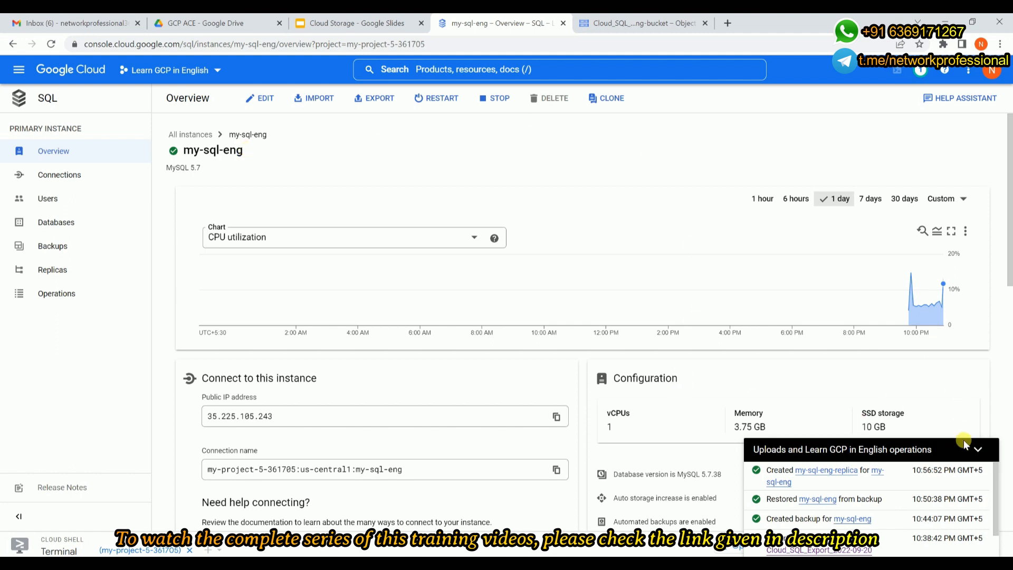
{"action": "left_click", "coordinate": [976, 451]}
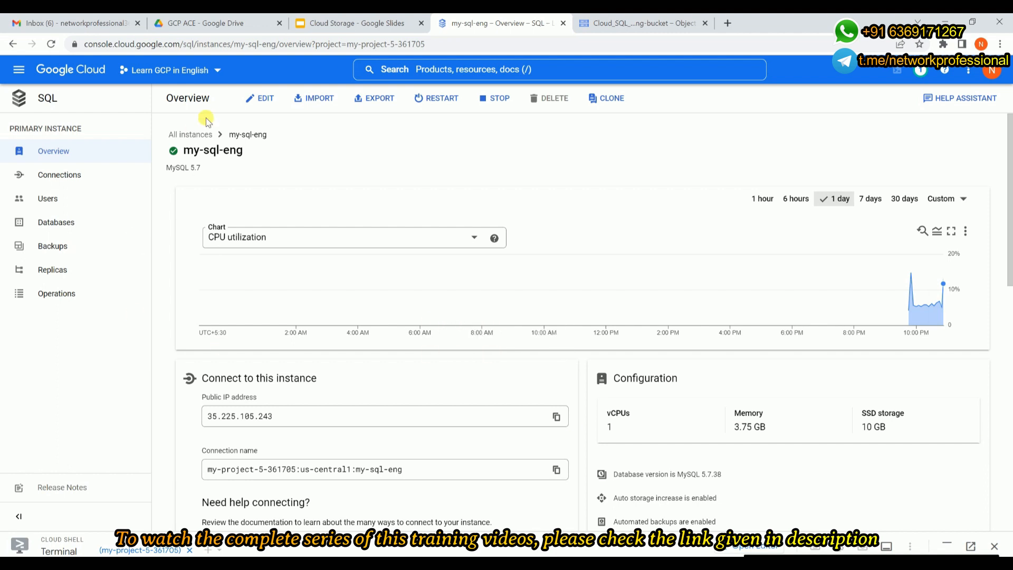
{"action": "left_click", "coordinate": [200, 138]}
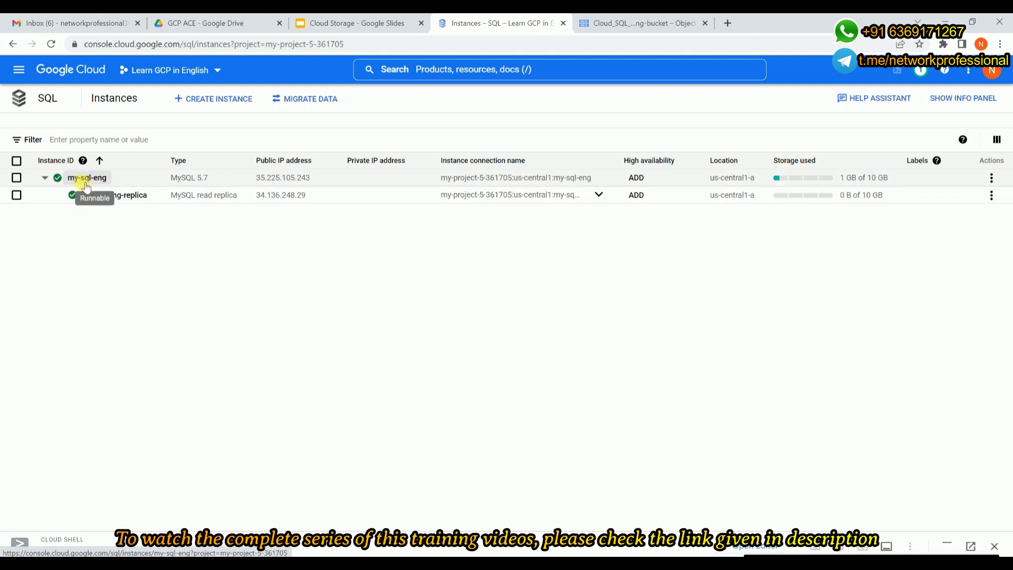
{"action": "left_click", "coordinate": [129, 199]}
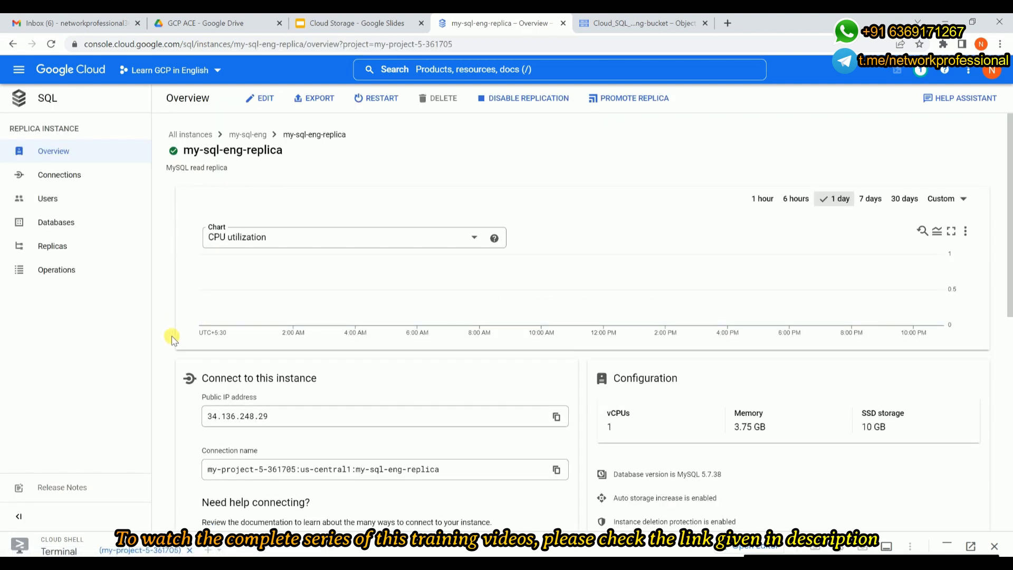
Step: Show the MySQL queries chart for the replica and review its connection, configuration and service account details
{"action": "left_click", "coordinate": [246, 242]}
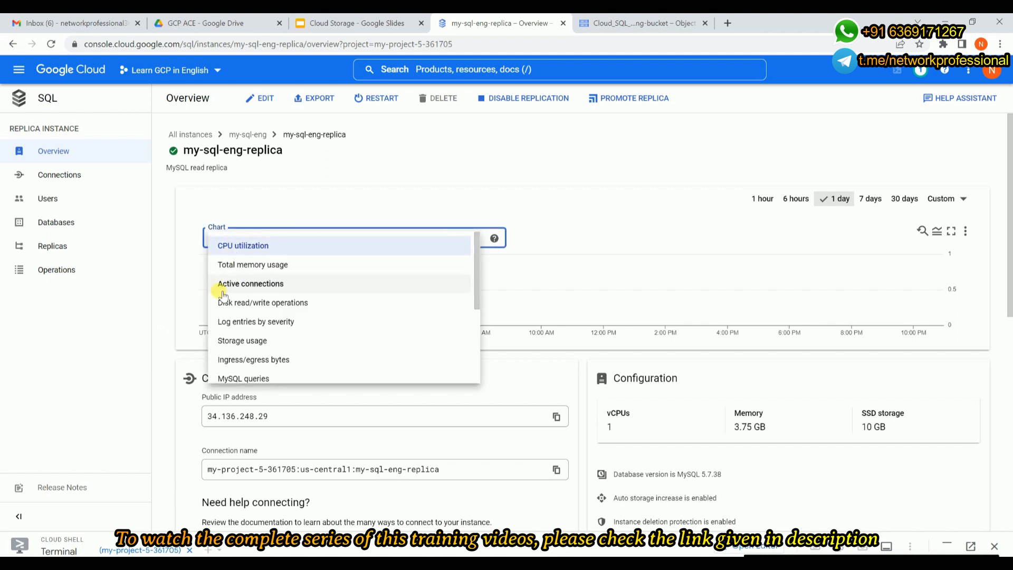
{"action": "scroll", "coordinate": [241, 328], "scroll_direction": "down", "scroll_amount": 3}
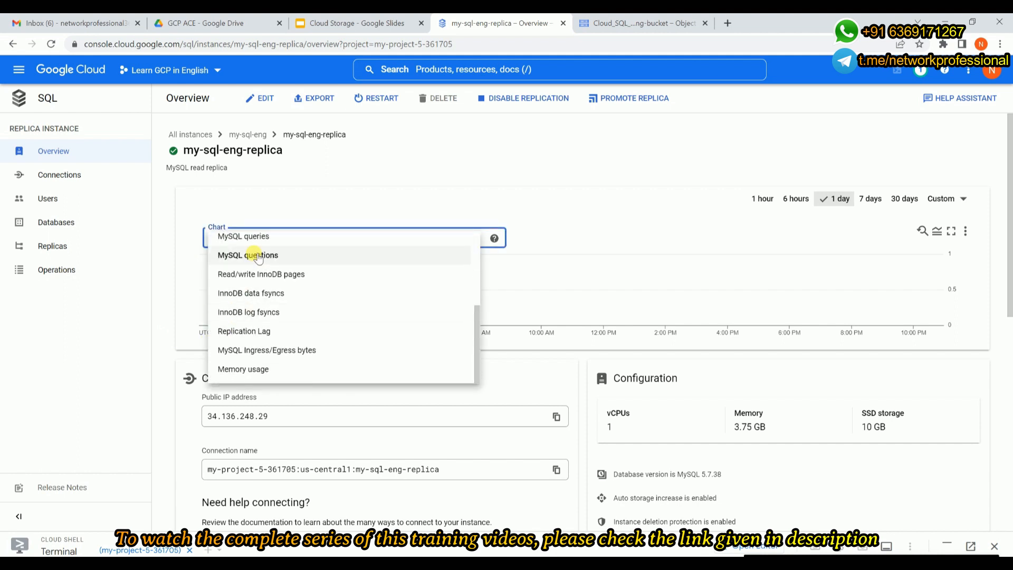
{"action": "left_click", "coordinate": [252, 235]}
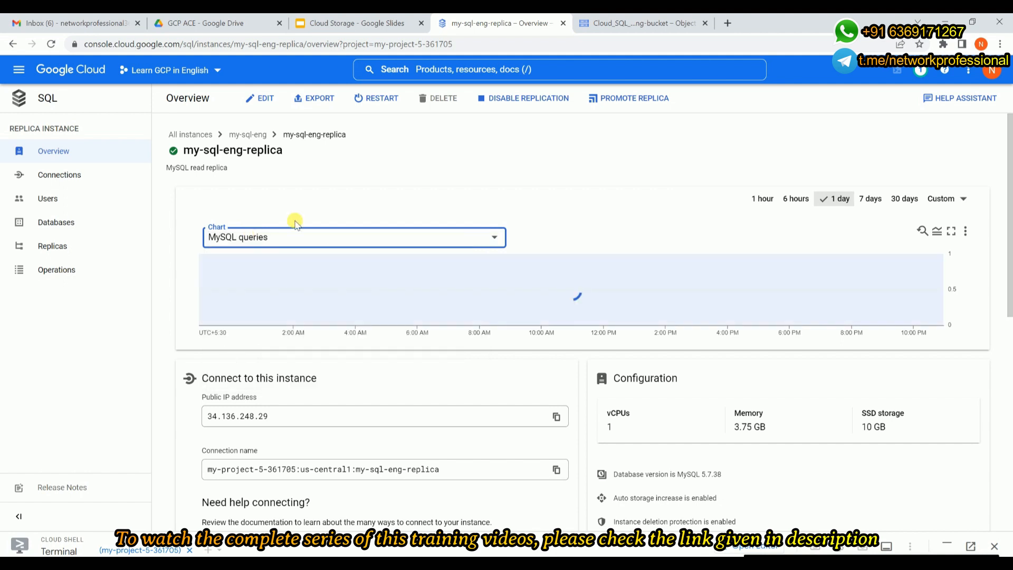
{"action": "scroll", "coordinate": [189, 397], "scroll_direction": "down", "scroll_amount": 6}
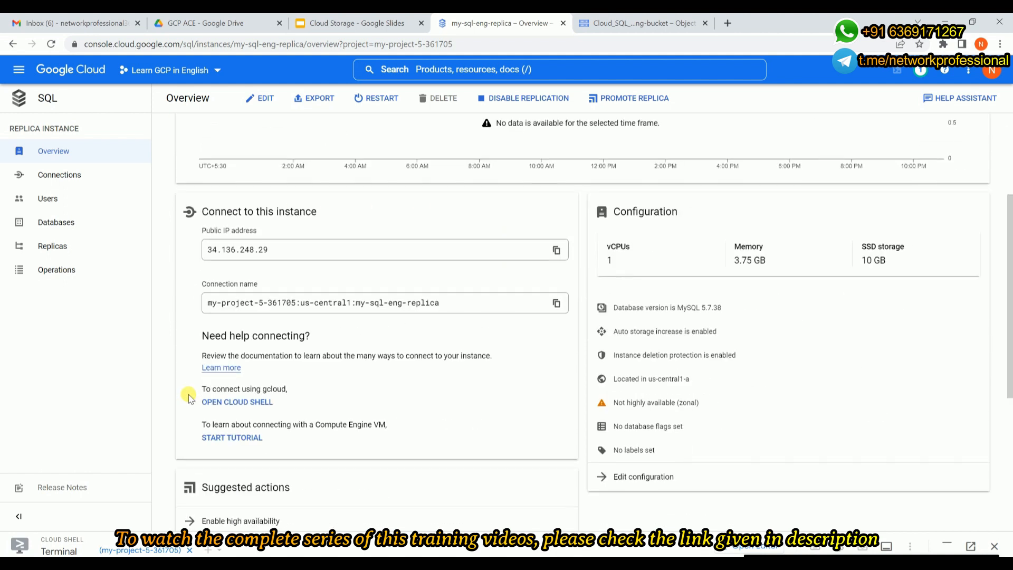
{"action": "scroll", "coordinate": [189, 397], "scroll_direction": "up", "scroll_amount": 1}
{"action": "scroll", "coordinate": [189, 397], "scroll_direction": "down", "scroll_amount": 3}
{"action": "scroll", "coordinate": [189, 397], "scroll_direction": "up", "scroll_amount": 8}
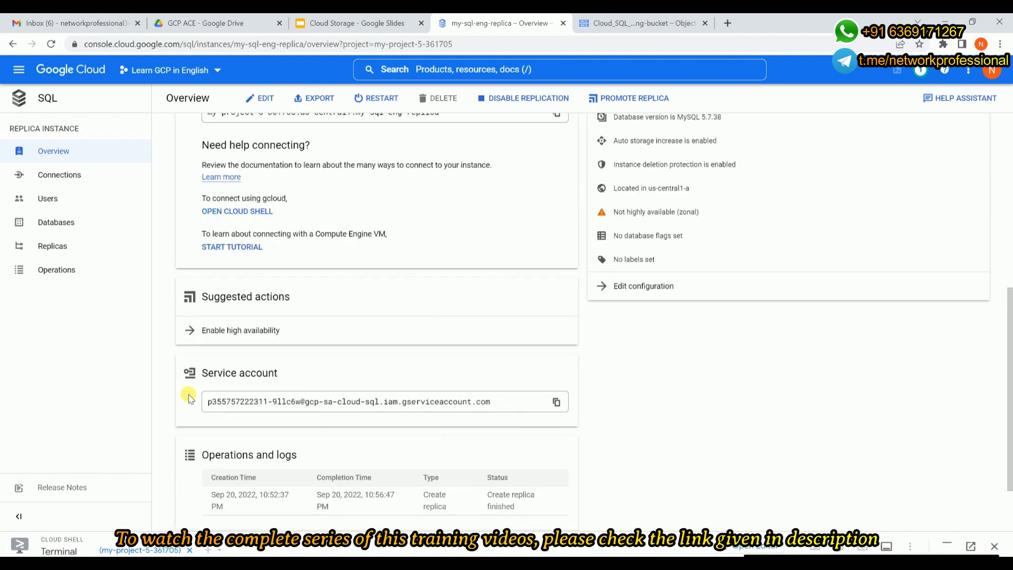
Step: Return to the primary instance my-sql-eng and open its operations history
{"action": "left_click", "coordinate": [237, 135]}
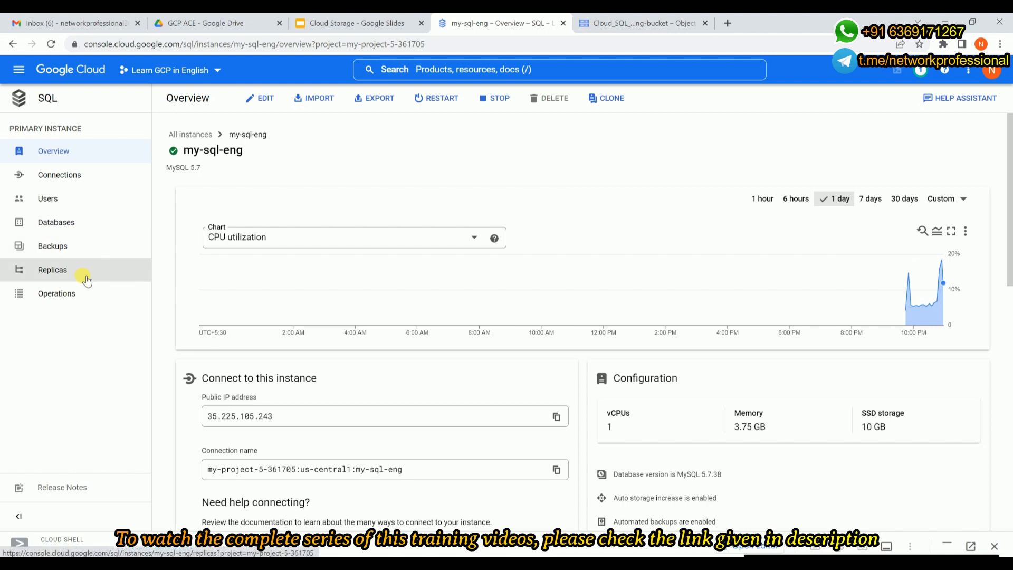
{"action": "left_click", "coordinate": [32, 304]}
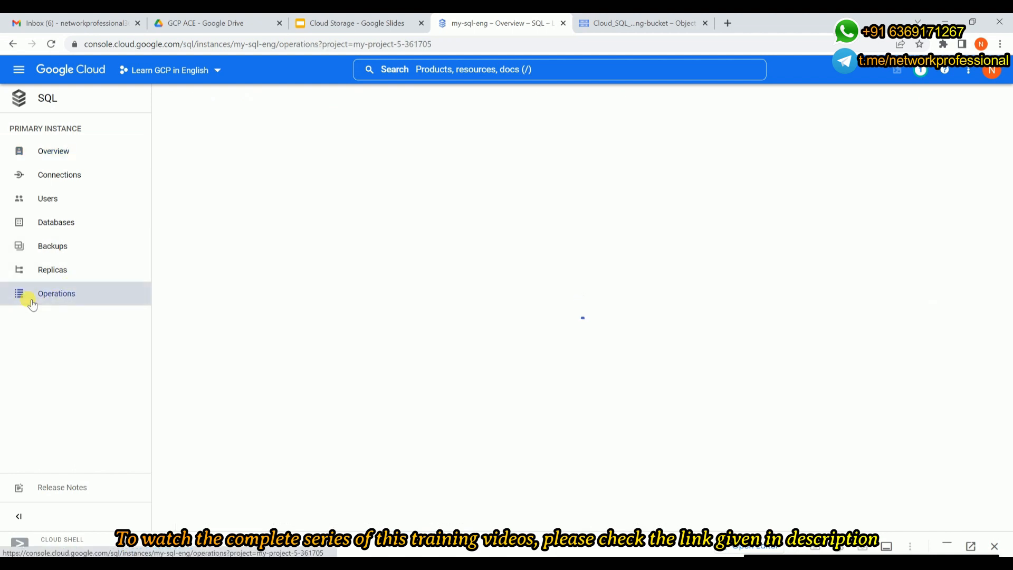